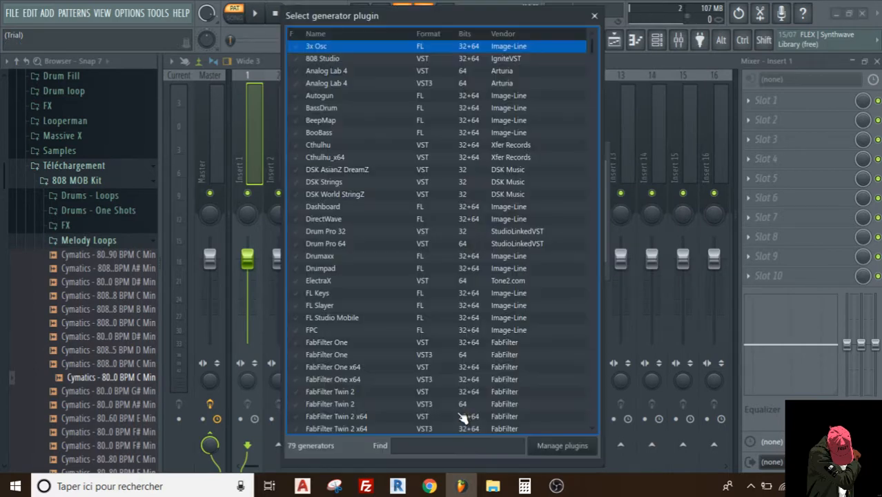
# - Find the Serum_x64 generator among the available plugins and load it as a new channel
pyautogui.write('ser')
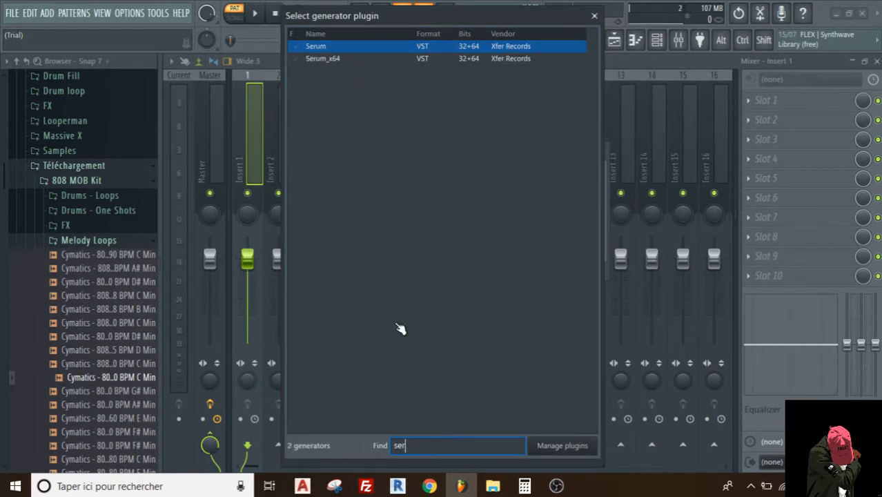
pyautogui.click(330, 59)
pyautogui.doubleClick(331, 60)
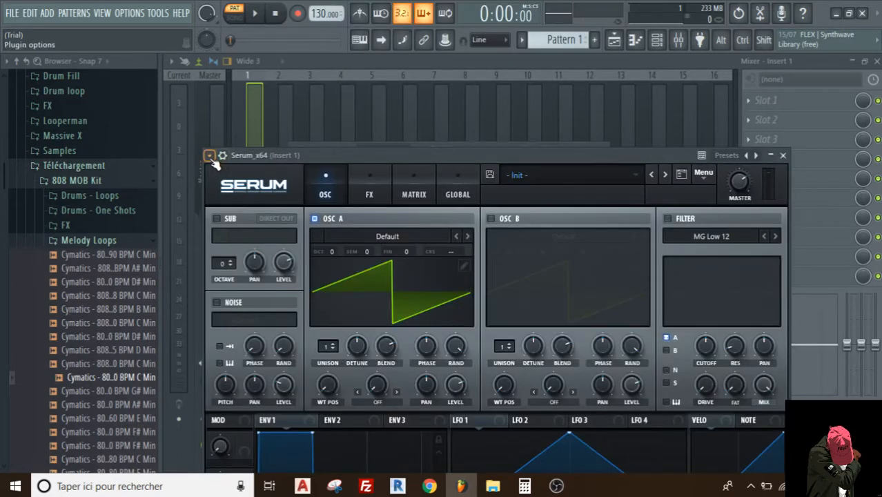
# - Make the Serum_x64 window detached and reposition it so that all of its controls can be reached
pyautogui.click(209, 155)
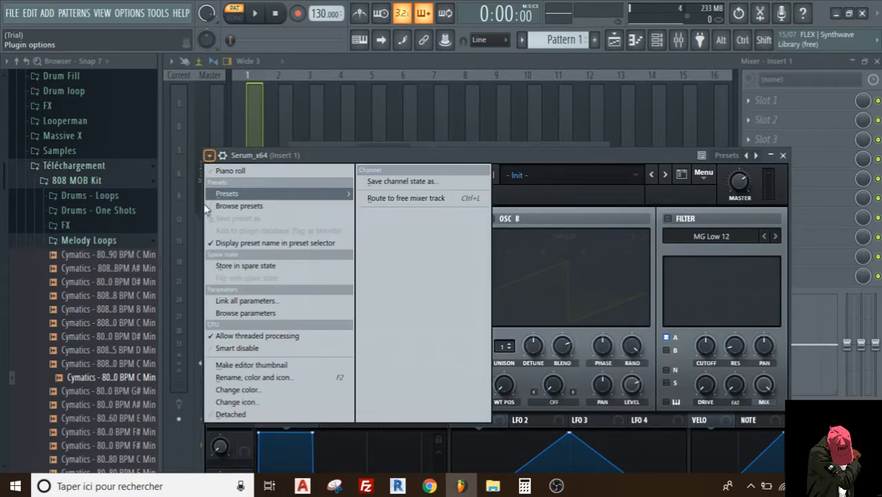
pyautogui.click(231, 414)
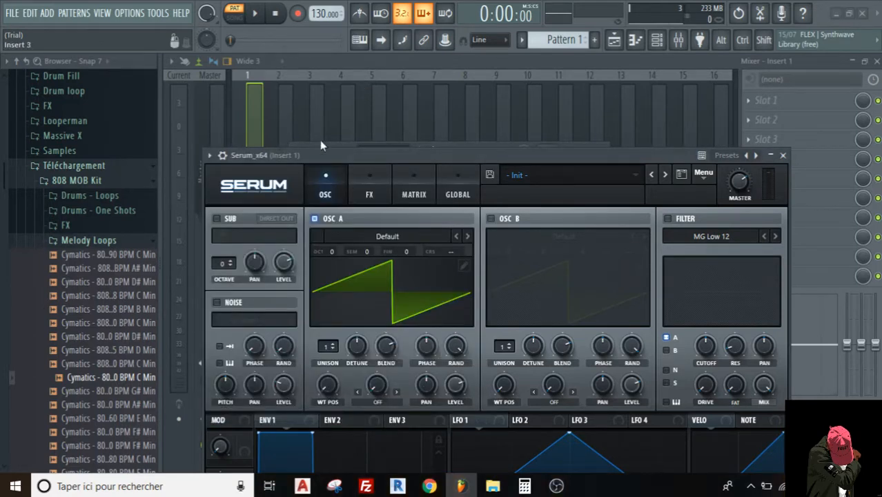
pyautogui.moveTo(326, 154); pyautogui.dragTo(299, 14)
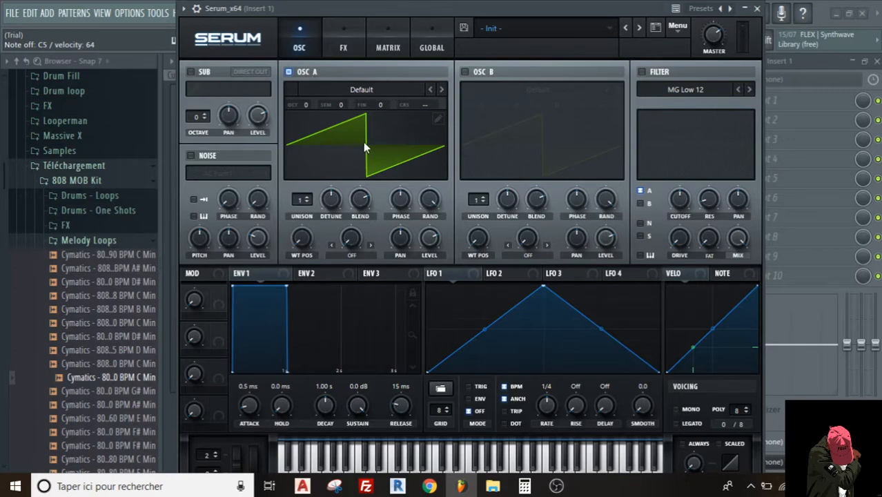
# - Load the Analog_BD_Sin analog wavetable into OSC A and set its octave to -2
pyautogui.click(348, 88)
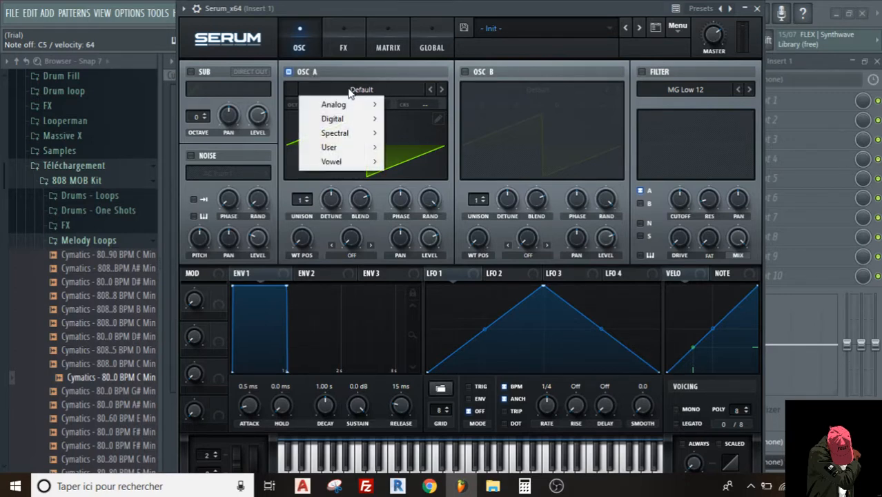
pyautogui.moveTo(334, 107)
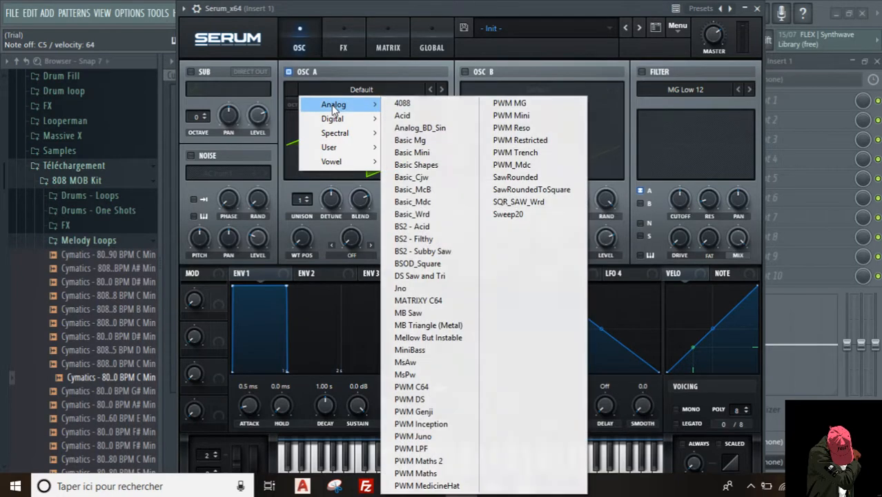
pyautogui.click(435, 132)
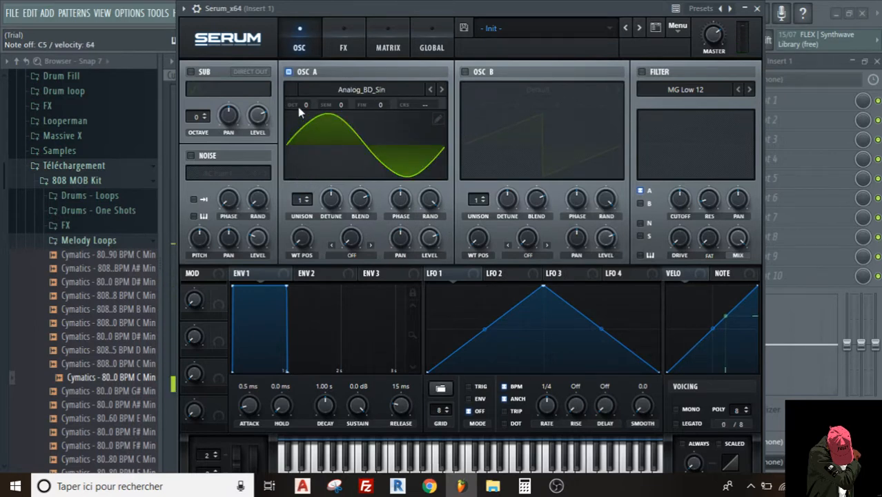
pyautogui.moveTo(304, 107); pyautogui.dragTo(306, 140)
# - Assign LFO 1 as a modulator of OSC A's coarse pitch
pyautogui.moveTo(430, 275); pyautogui.dragTo(417, 108)
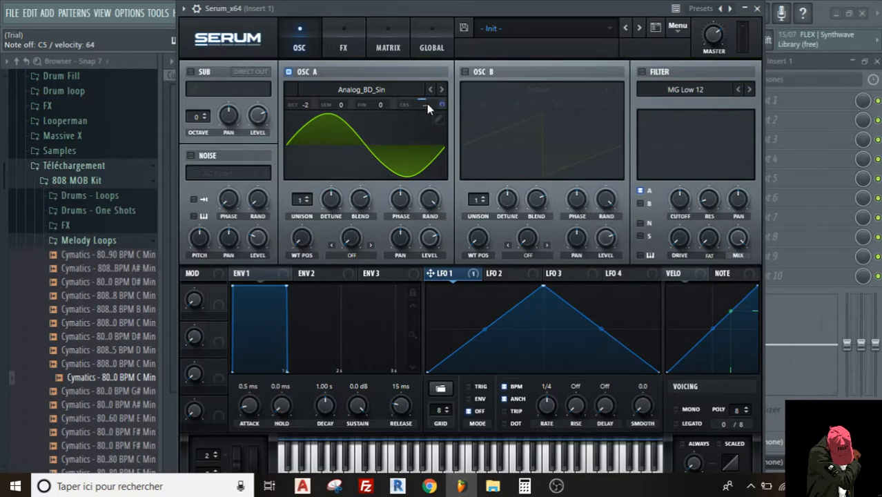
pyautogui.rightClick(425, 105)
pyautogui.click(409, 180)
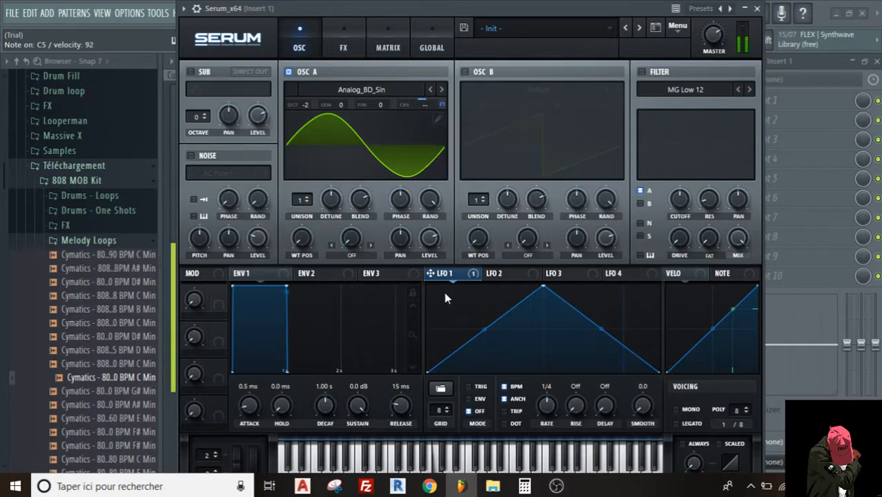
# - Set LFO 1 to ENV mode and reshape its triangle into a steep downward decay curve
pyautogui.click(472, 399)
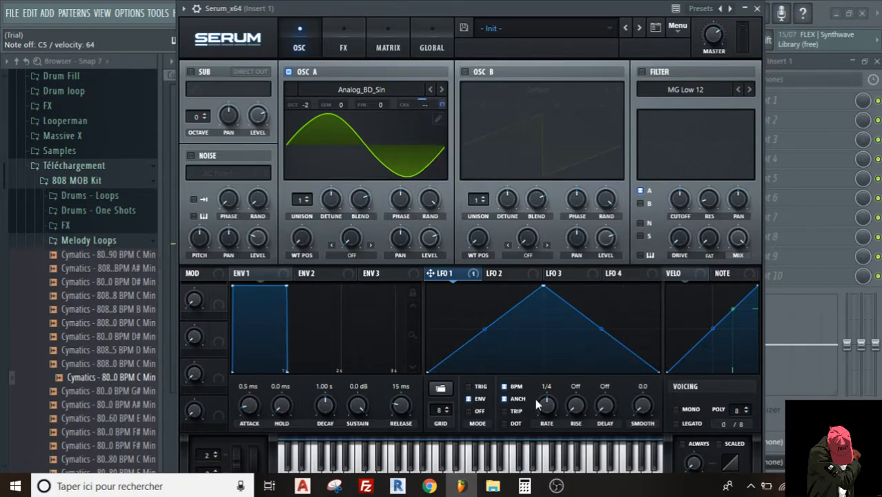
pyautogui.moveTo(543, 287); pyautogui.dragTo(371, 231)
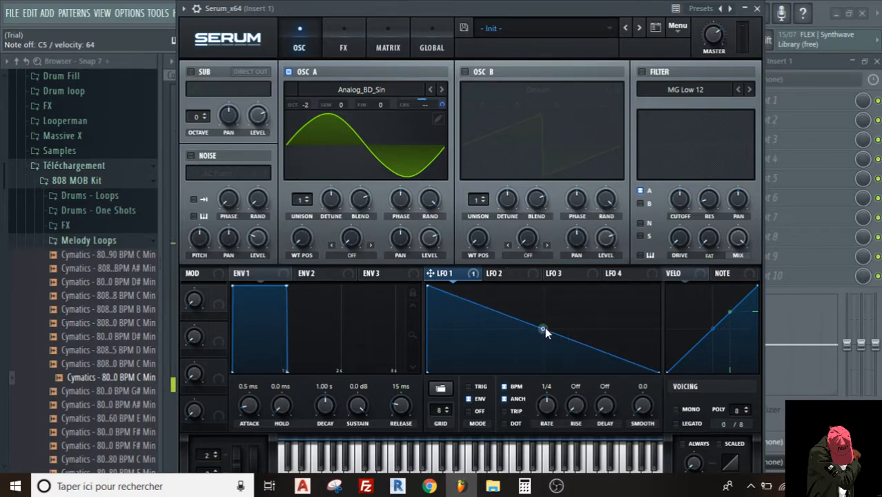
pyautogui.moveTo(544, 329); pyautogui.dragTo(538, 363)
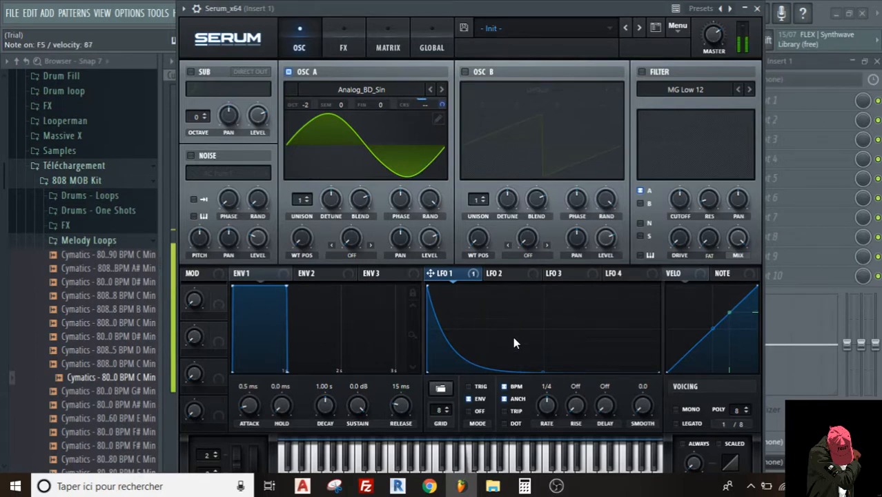
# - Try adding and repositioning an extra point in the low part of the LFO 1 decay curve
pyautogui.moveTo(543, 372); pyautogui.dragTo(501, 372)
pyautogui.doubleClick(512, 365)
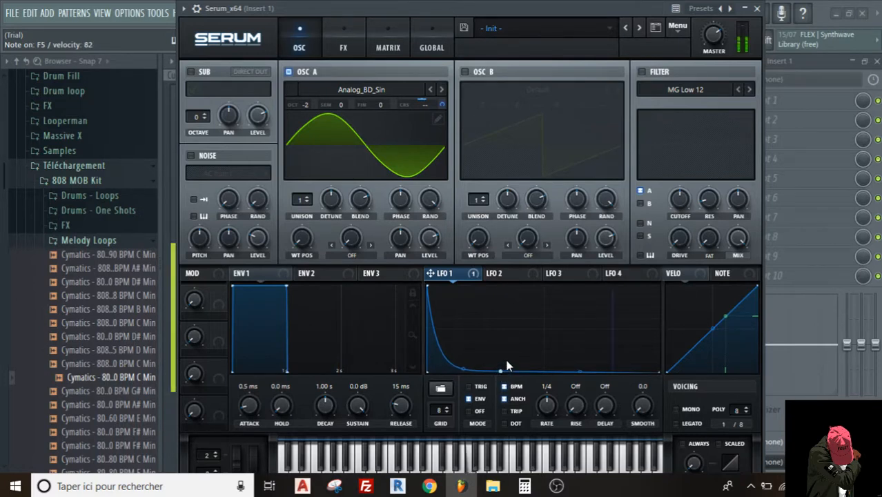
pyautogui.moveTo(503, 368); pyautogui.dragTo(507, 368)
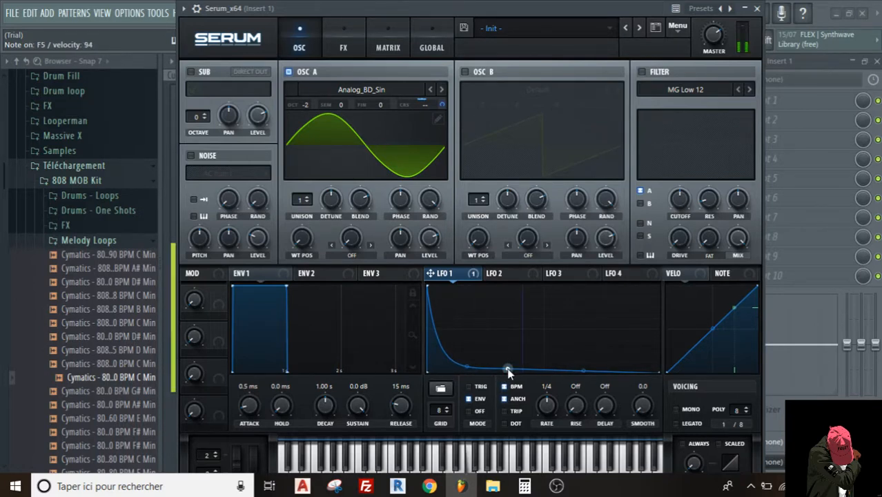
pyautogui.rightClick(508, 371)
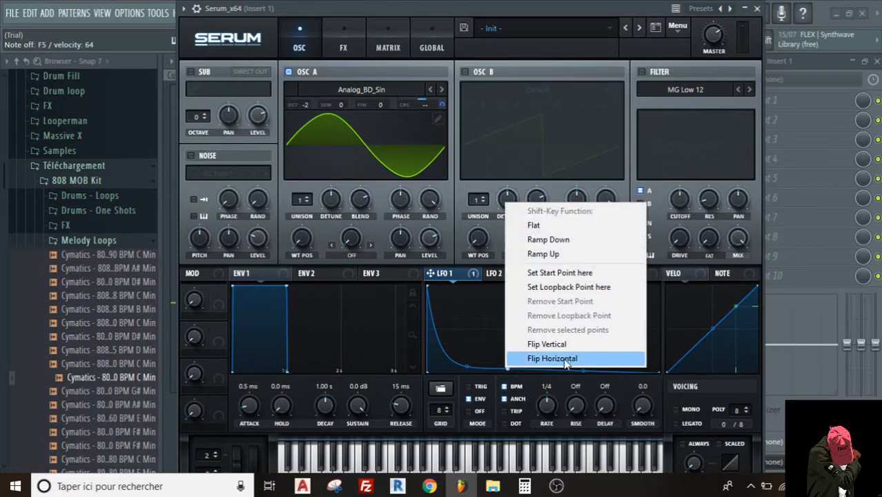
pyautogui.click(485, 329)
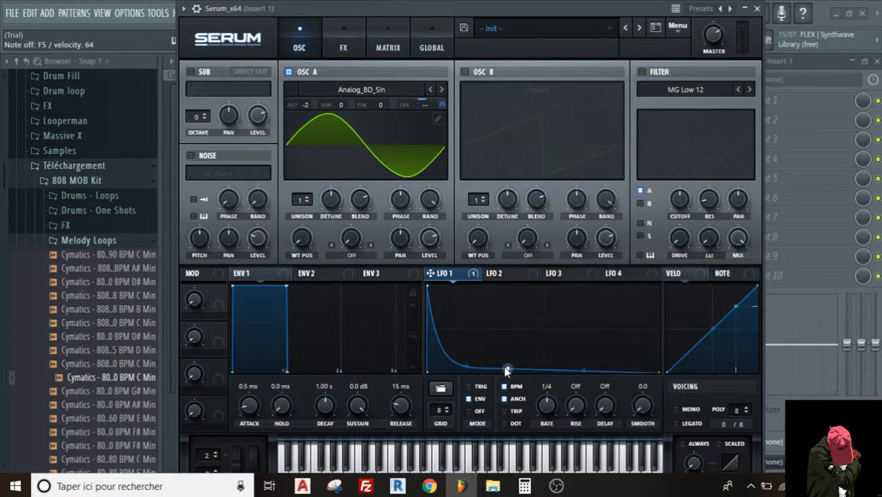
pyautogui.moveTo(508, 370); pyautogui.dragTo(507, 367)
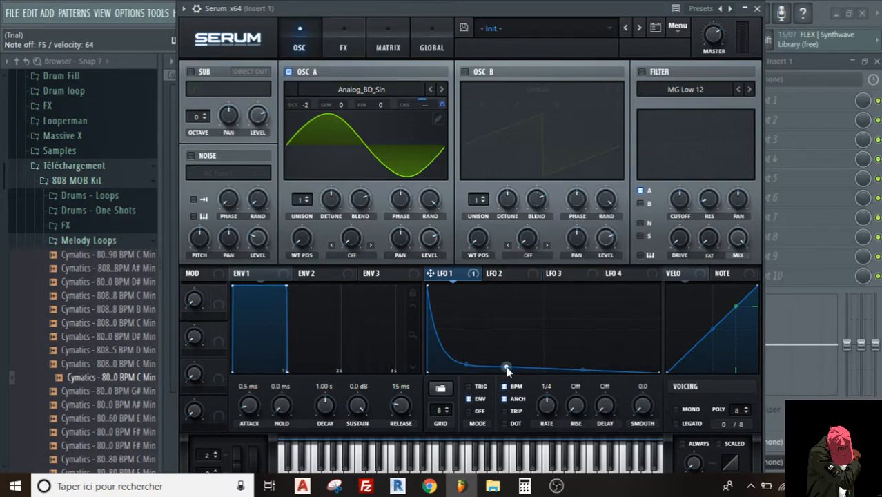
pyautogui.rightClick(468, 365)
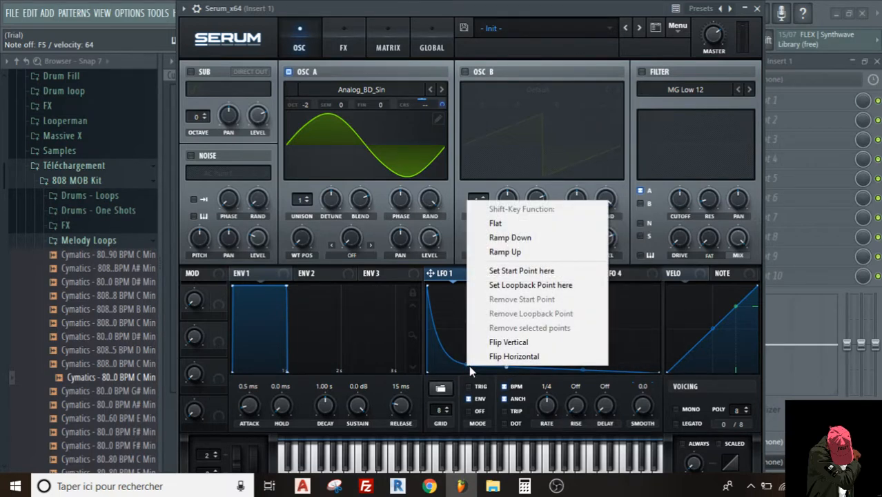
pyautogui.press('Escape')
pyautogui.moveTo(504, 365); pyautogui.dragTo(540, 366)
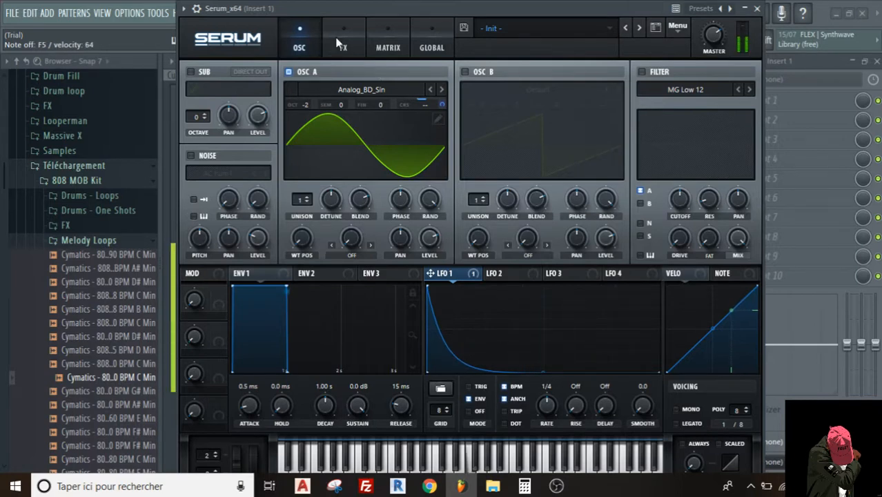
# - Check the LFO 1 coarse-pitch amount in the modulation matrix, and assign LFO 1 to OSC A's level
pyautogui.click(384, 45)
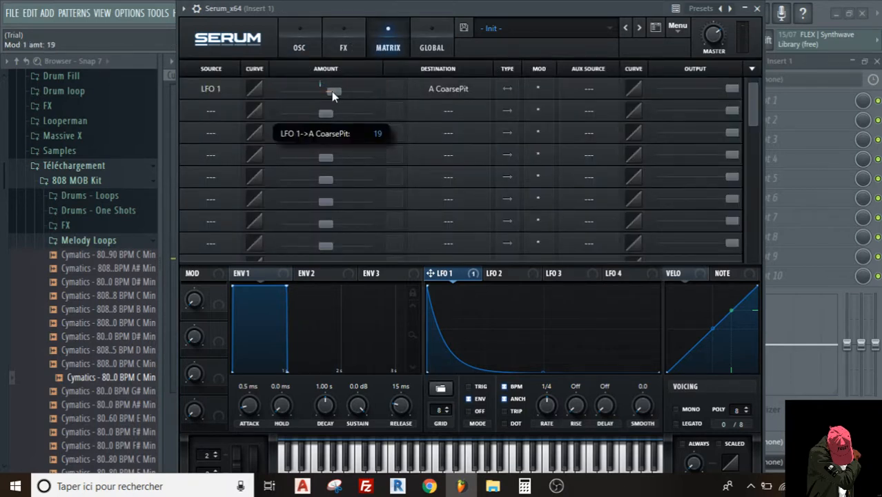
pyautogui.click(318, 49)
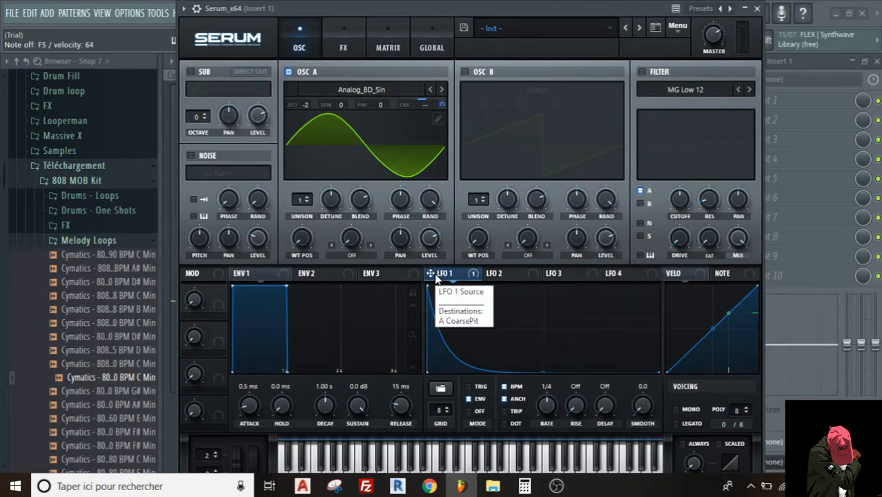
pyautogui.moveTo(433, 273); pyautogui.dragTo(426, 234)
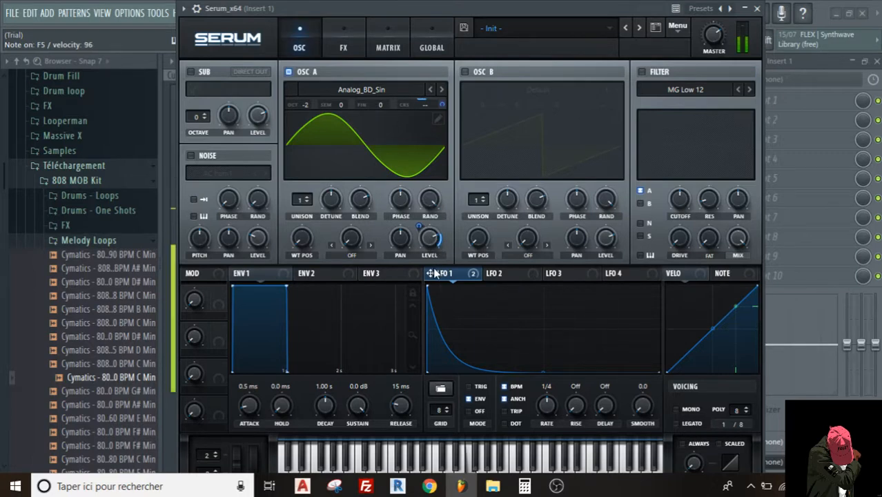
pyautogui.moveTo(435, 272)
pyautogui.moveTo(417, 219)
pyautogui.moveTo(419, 225); pyautogui.dragTo(419, 219)
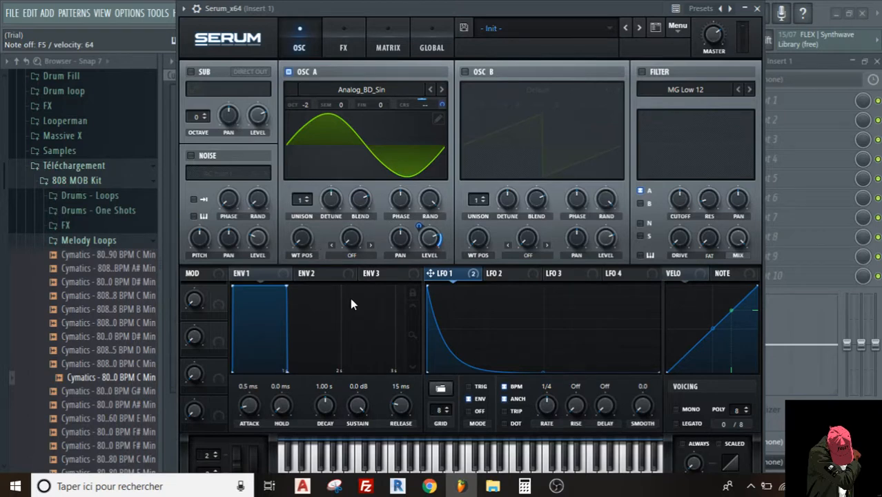
# - Turn on mono voicing and enable the filter with the MG Low 18 type
pyautogui.click(678, 409)
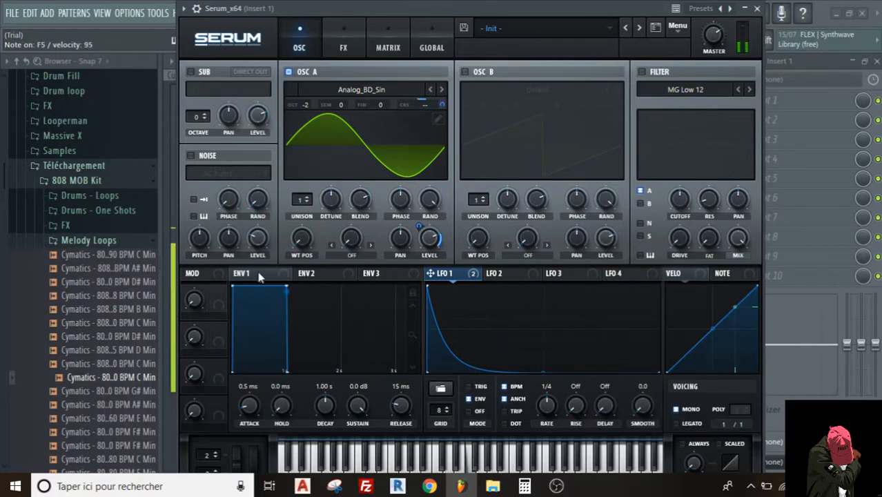
pyautogui.click(642, 72)
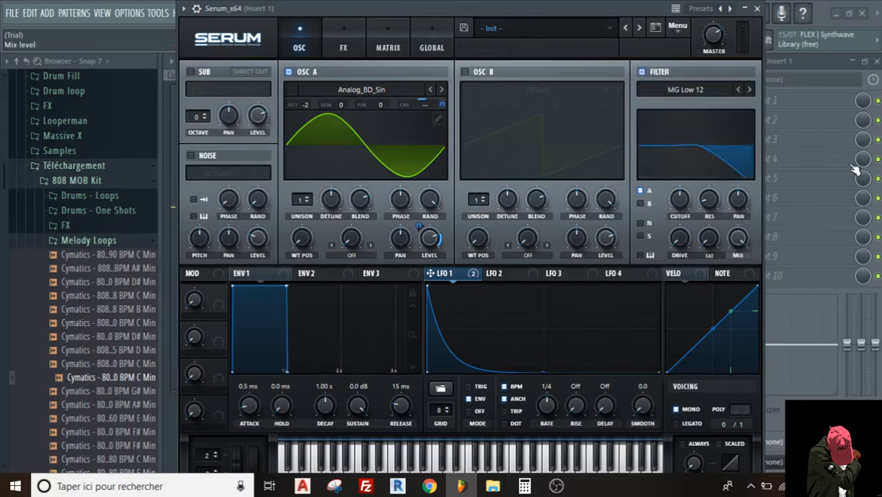
pyautogui.click(750, 90)
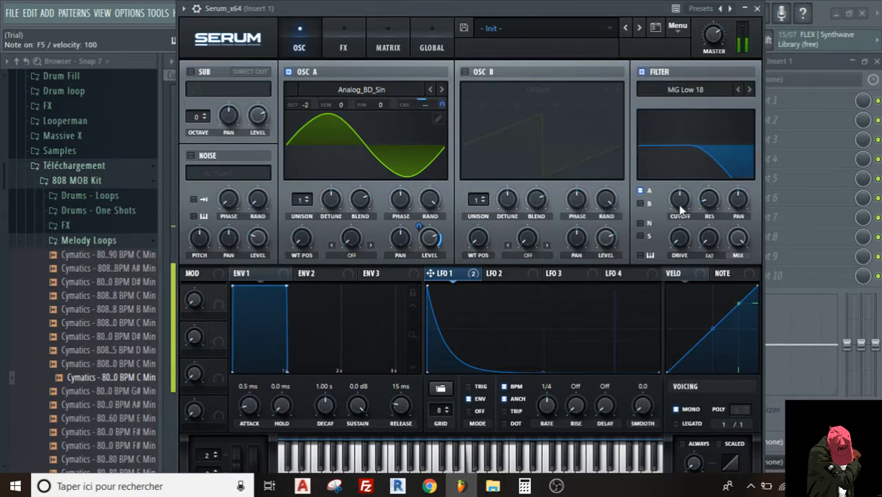
# - Lower the filter cutoff to 150 Hz and assign LFO 1 to modulate it, adjusting the modulation depth
pyautogui.moveTo(680, 210); pyautogui.dragTo(676, 219)
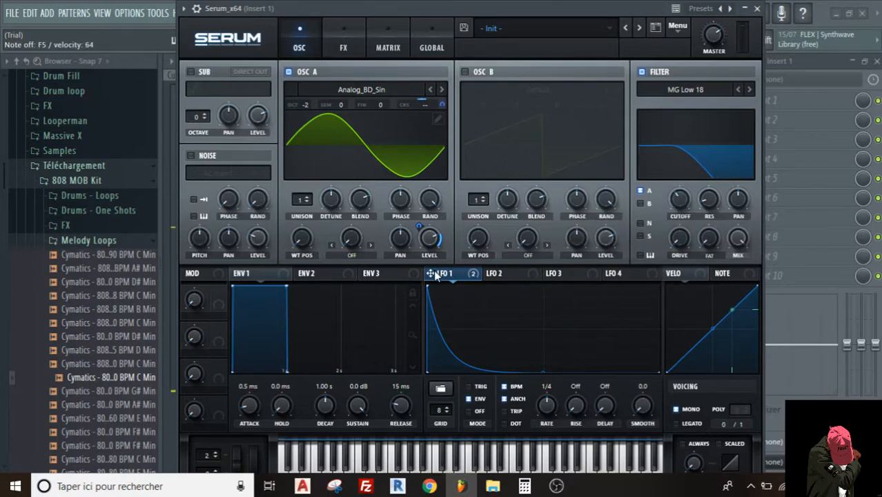
pyautogui.moveTo(433, 274); pyautogui.dragTo(680, 202)
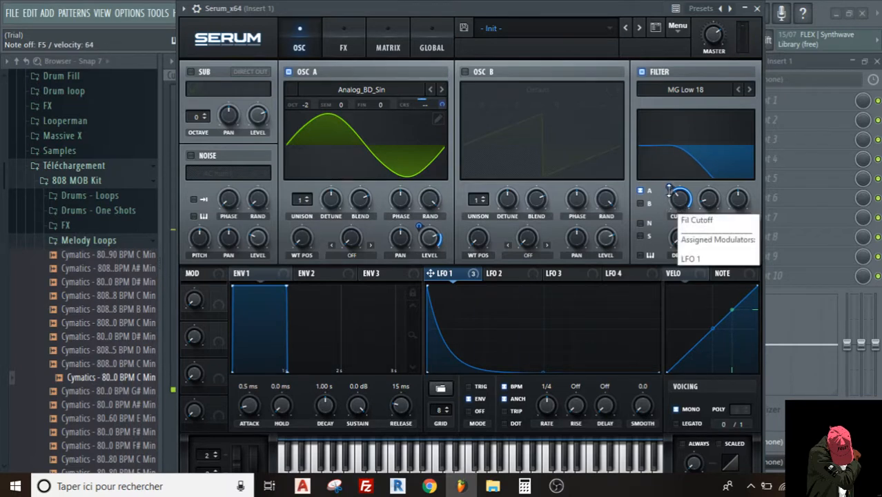
pyautogui.moveTo(669, 189); pyautogui.dragTo(668, 149)
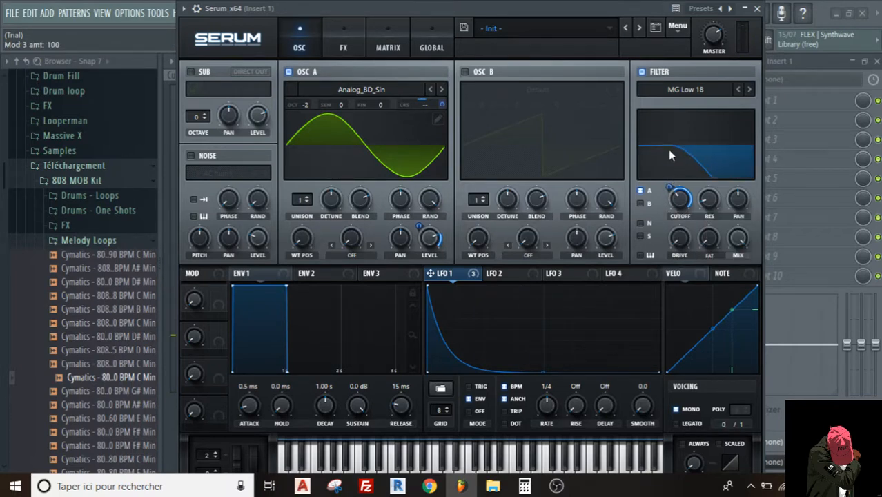
# - Reset the filter cutoff to 425 Hz, raise it further, and increase the filter drive
pyautogui.doubleClick(680, 200)
pyautogui.click(681, 203)
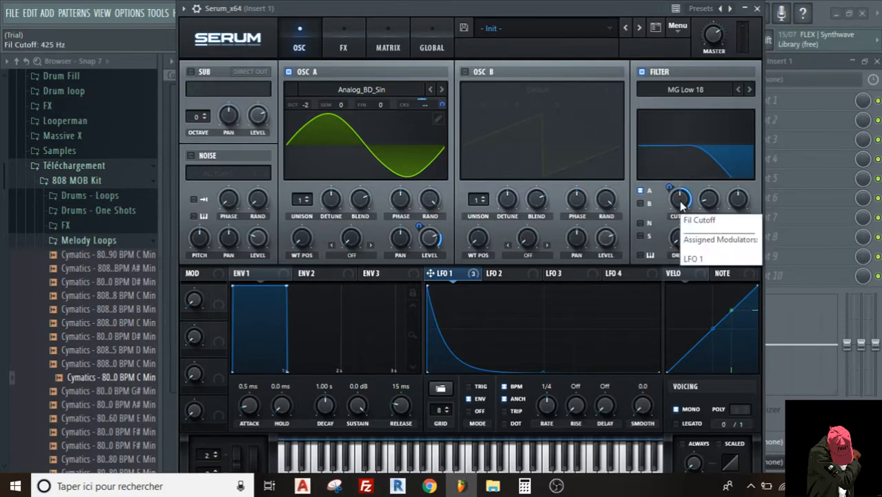
pyautogui.moveTo(680, 203); pyautogui.dragTo(682, 181)
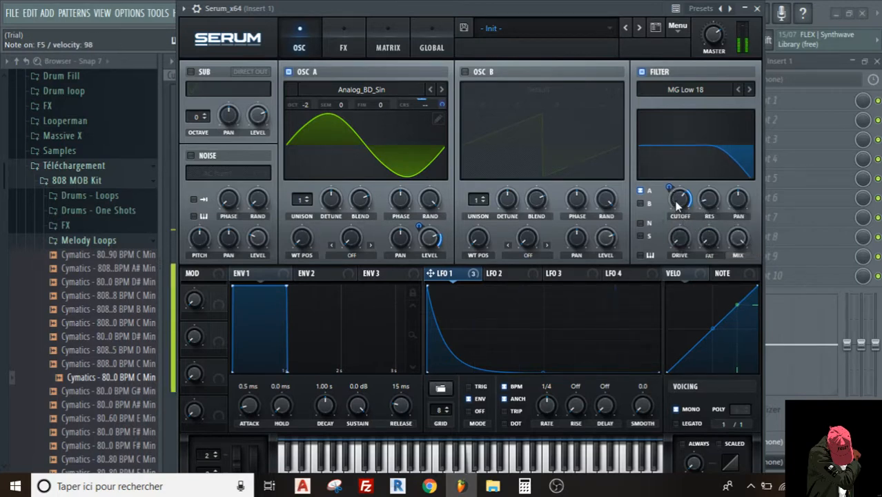
pyautogui.moveTo(678, 205); pyautogui.dragTo(679, 195)
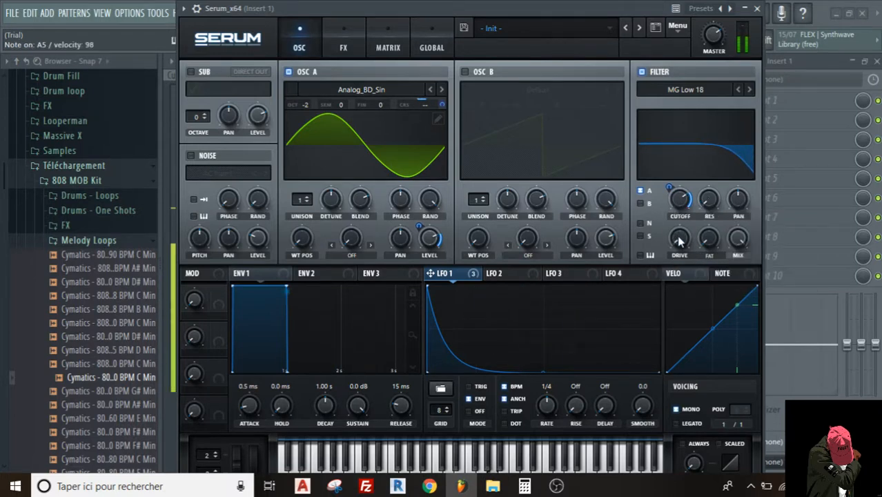
pyautogui.scroll(2, 679, 240)
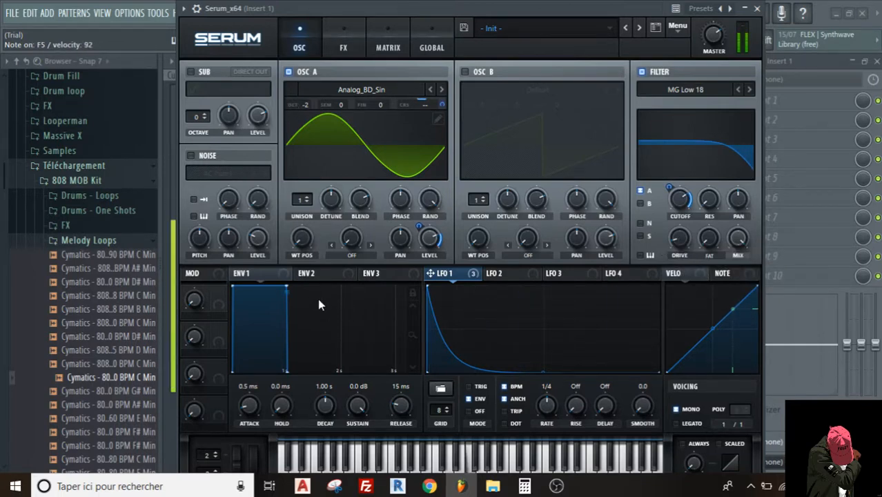
pyautogui.moveTo(314, 8); pyautogui.dragTo(362, 20)
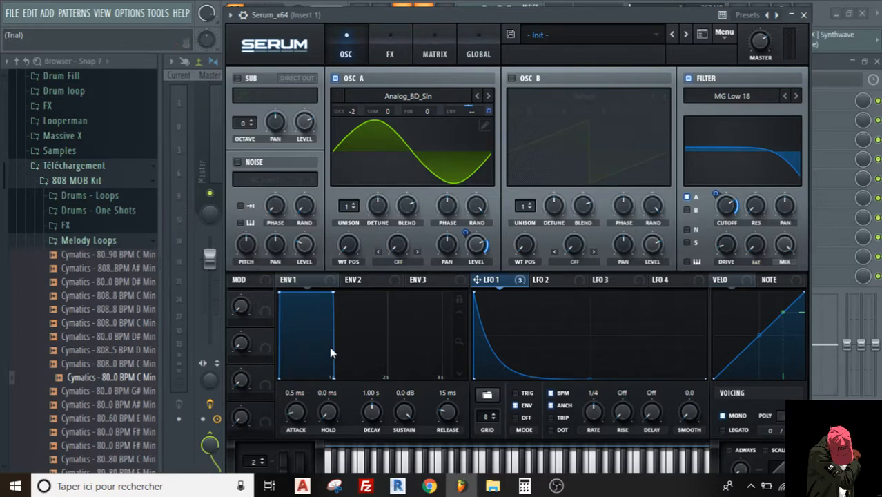
# - Lower envelope 1's sustain to minus infinity dB and set its decay to 2000 ms
pyautogui.scroll(-10, 405, 413)
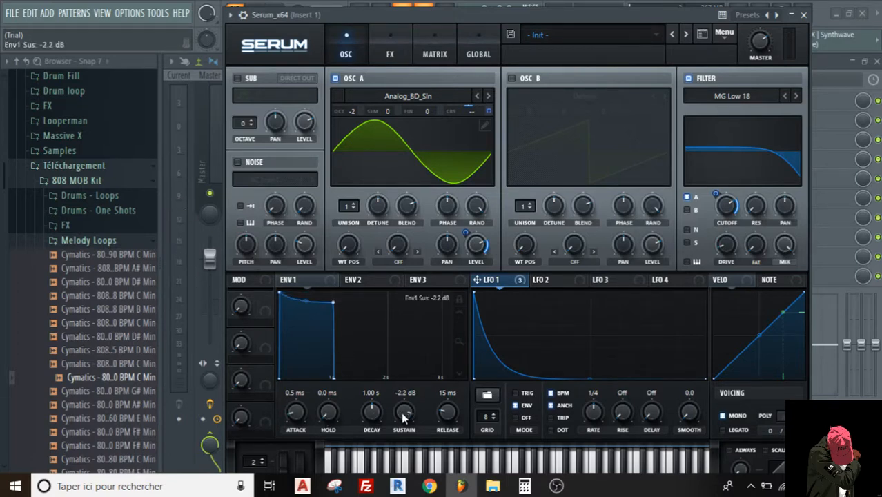
pyautogui.scroll(-5, 404, 413)
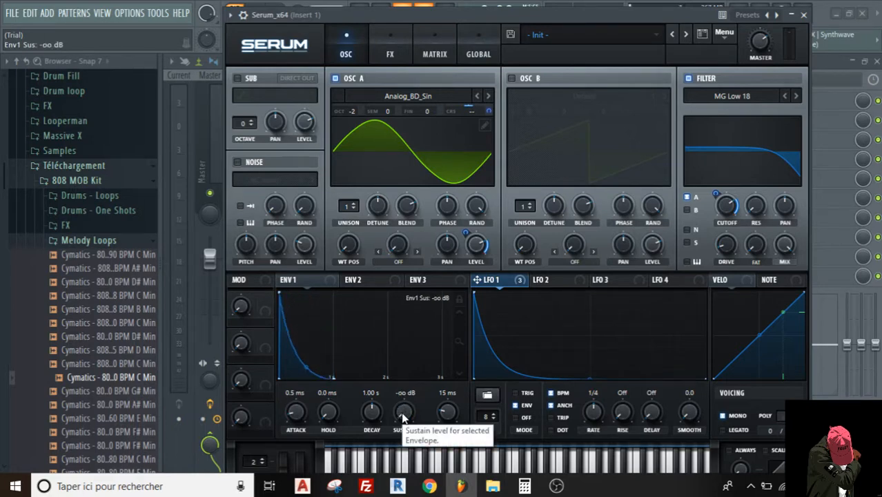
pyautogui.scroll(6, 372, 408)
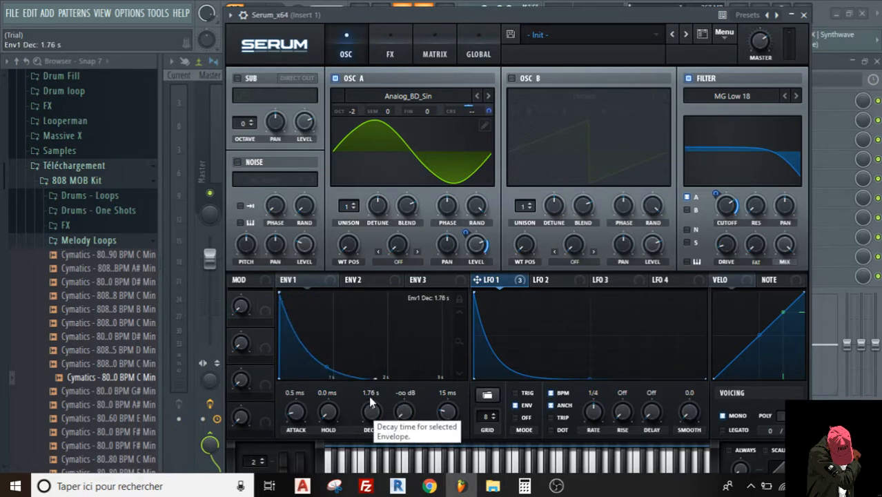
pyautogui.doubleClick(367, 393)
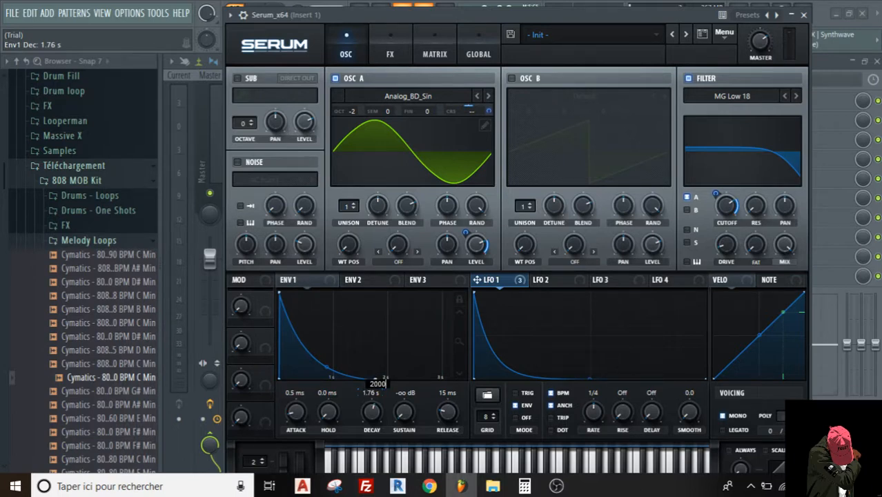
pyautogui.press('Return')
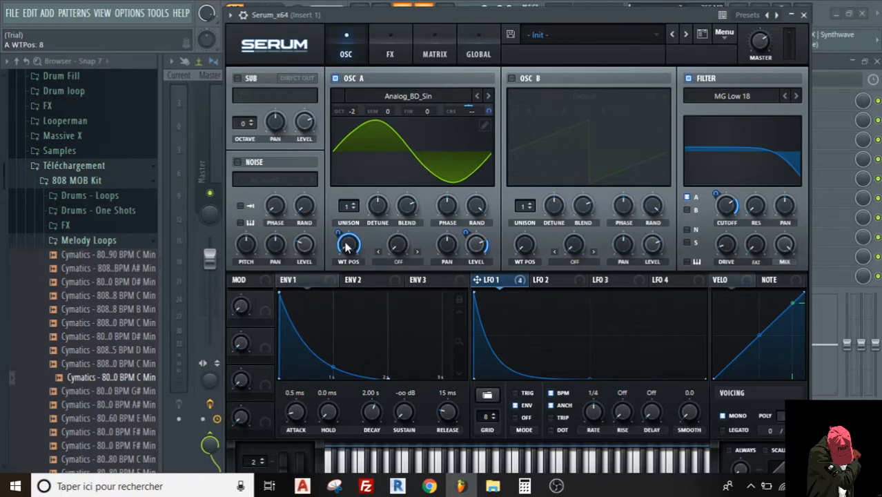
# - Assign LFO 1 to OSC A's wavetable position with a reduced depth, and set the pitch-bend range to 12 semitones up and -12 down
pyautogui.moveTo(338, 233); pyautogui.dragTo(343, 295)
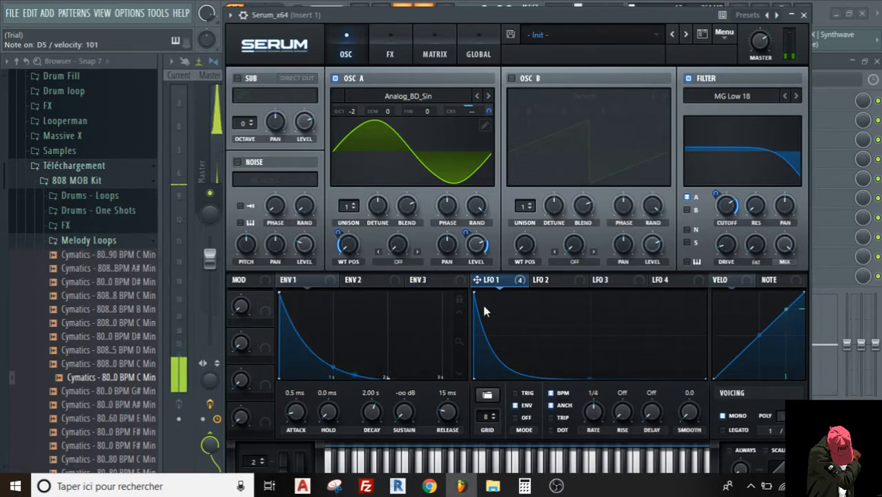
pyautogui.moveTo(330, 16); pyautogui.dragTo(338, 2)
pyautogui.moveTo(262, 452); pyautogui.dragTo(265, 419)
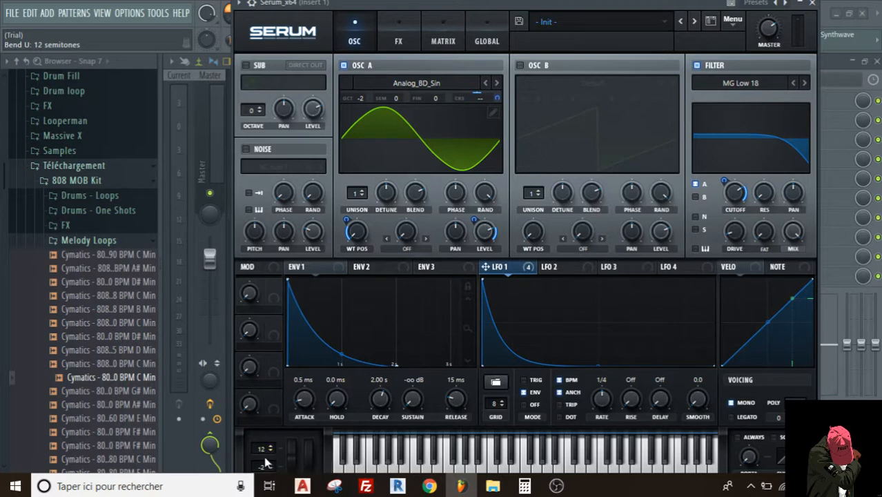
pyautogui.moveTo(264, 467); pyautogui.dragTo(266, 496)
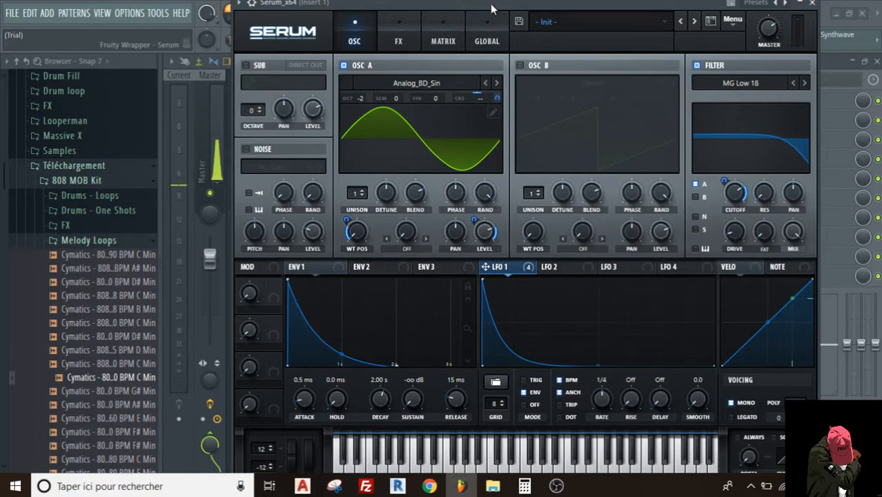
# - Enable the distortion effect with the SoftClip type and its low-pass filter set to Pre, tuning the filter to about 523 Hz
pyautogui.moveTo(490, 4); pyautogui.dragTo(477, 8)
pyautogui.click(387, 48)
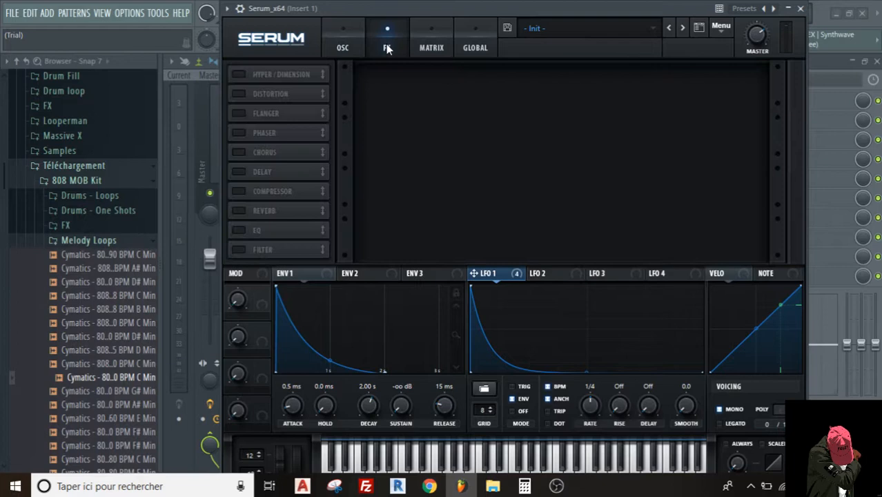
pyautogui.click(239, 94)
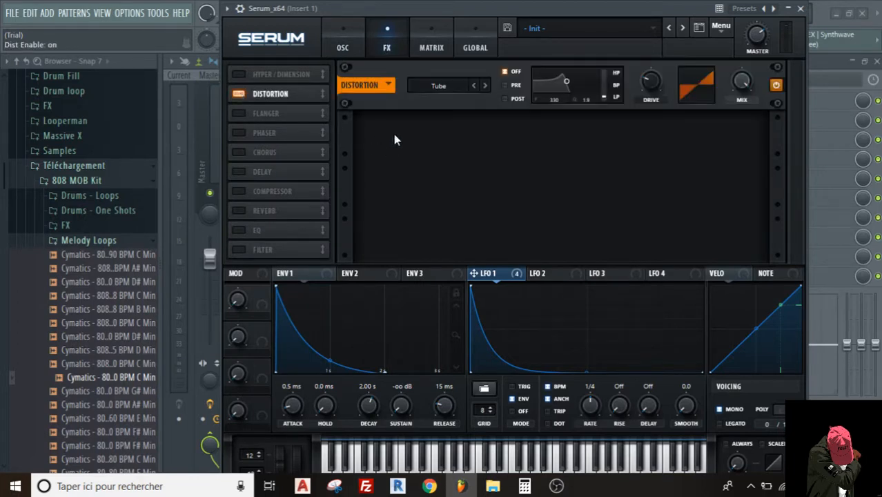
pyautogui.click(485, 86)
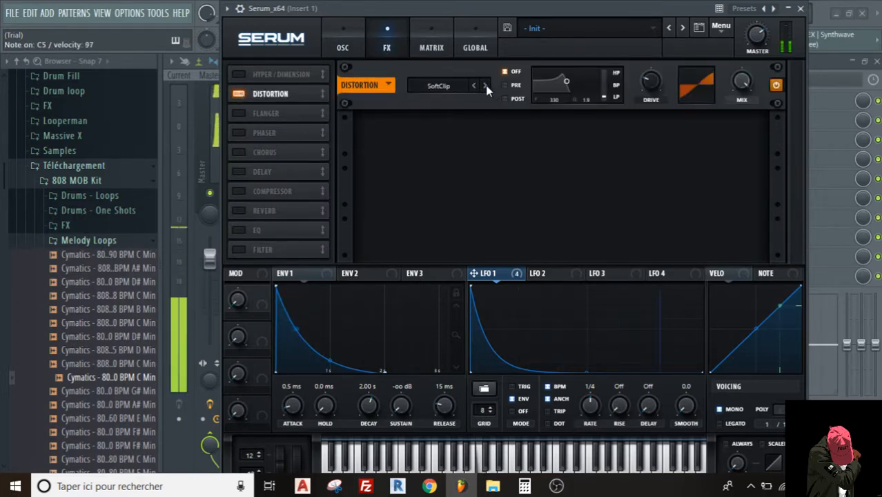
pyautogui.click(504, 84)
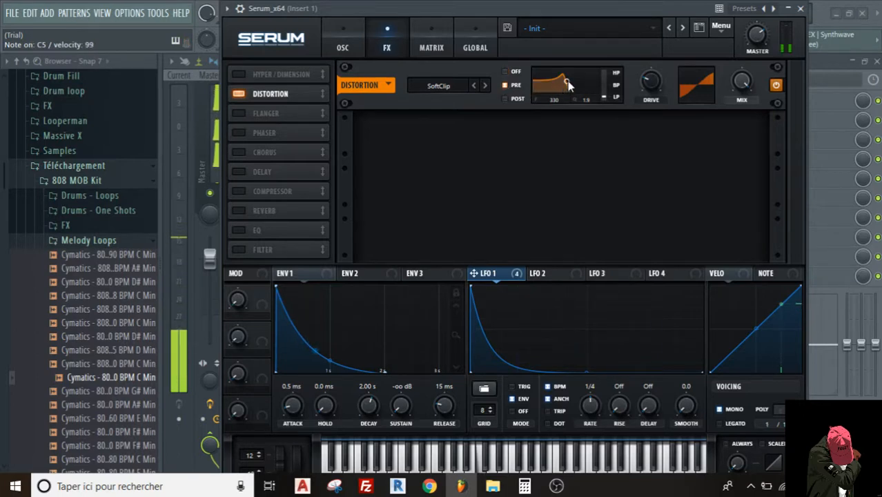
pyautogui.moveTo(566, 81); pyautogui.dragTo(563, 83)
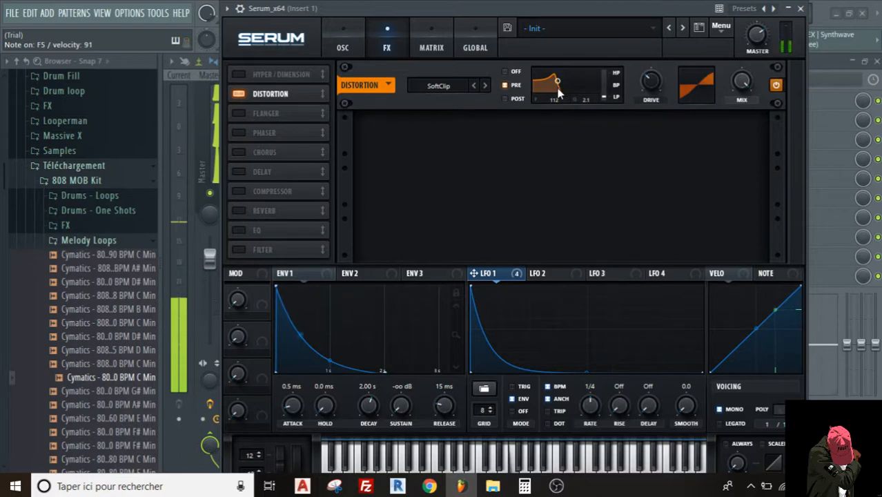
pyautogui.moveTo(556, 81)
pyautogui.mouseDown()
pyautogui.moveTo(591, 82)
pyautogui.moveTo(570, 87)
pyautogui.mouseUp()
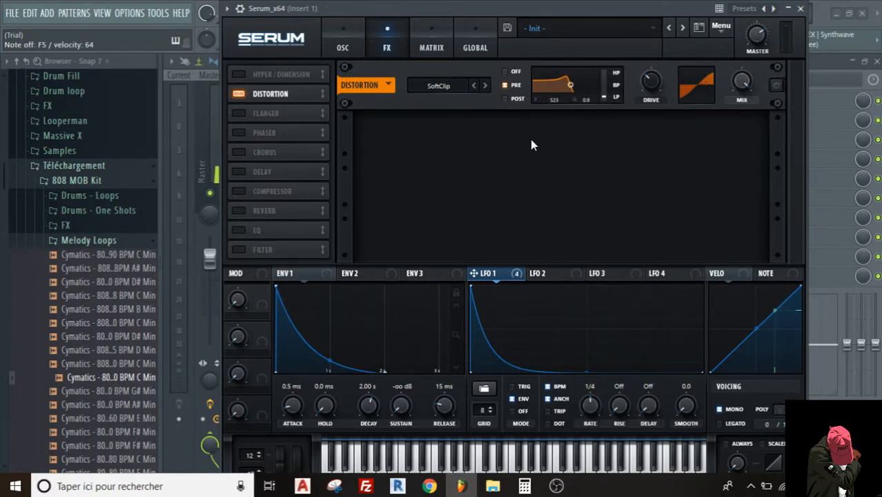
# - Enable the compressor and EQ effects, and return to the oscillator page
pyautogui.click(238, 192)
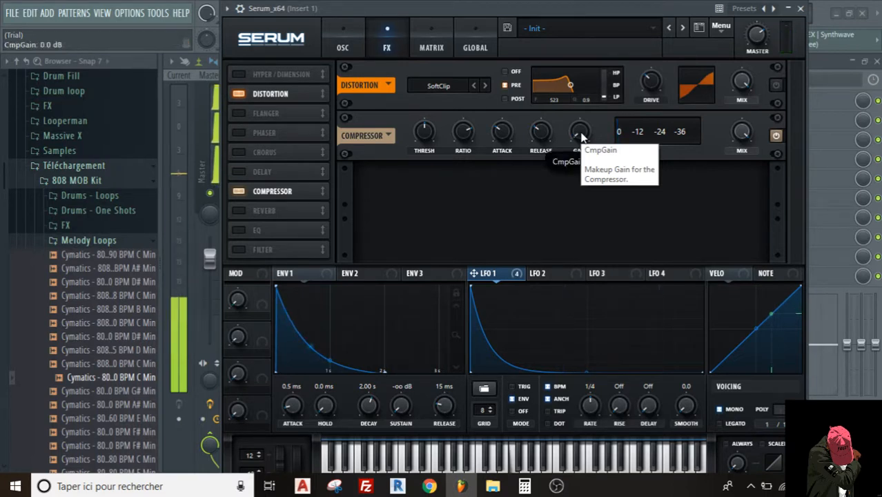
pyautogui.click(238, 231)
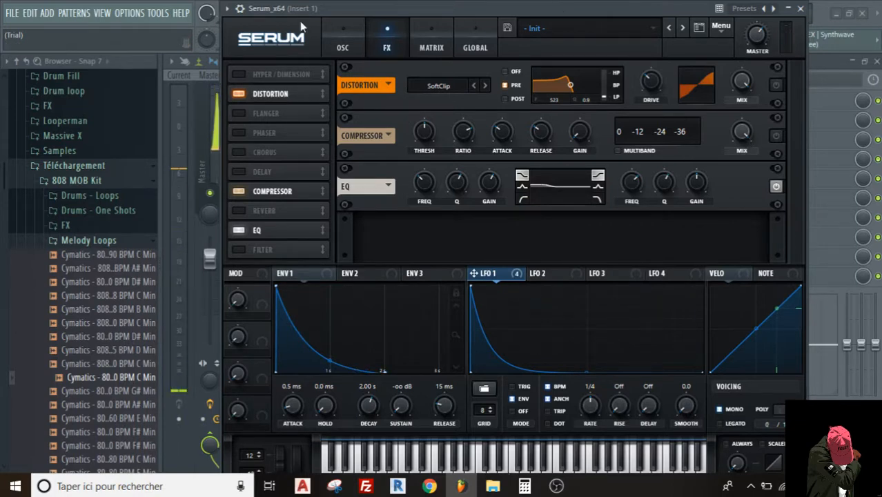
pyautogui.click(343, 43)
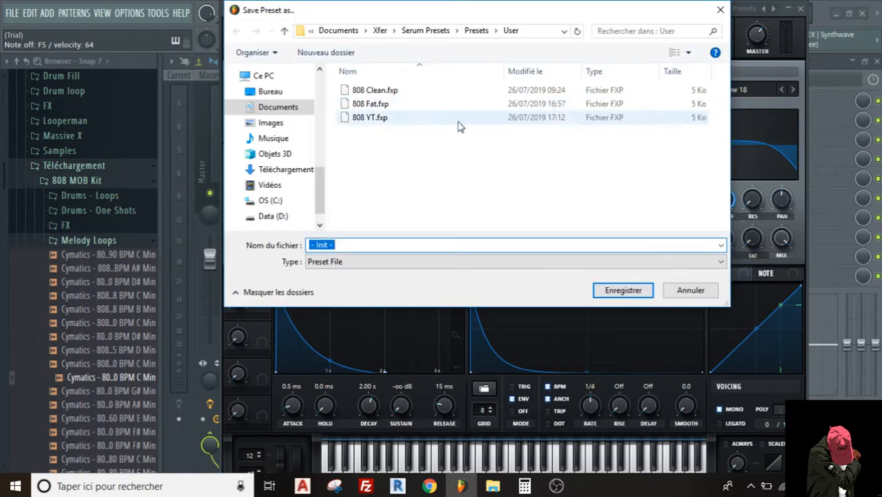
# - Save the patch over the existing 808 YT.fxp in the User presets folder, and load 808 YT from the User presets
pyautogui.click(376, 119)
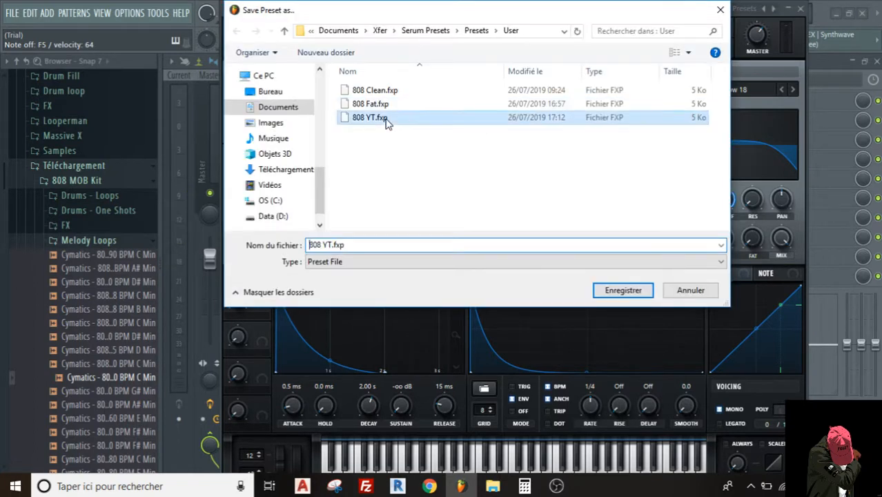
pyautogui.click(623, 290)
pyautogui.click(480, 247)
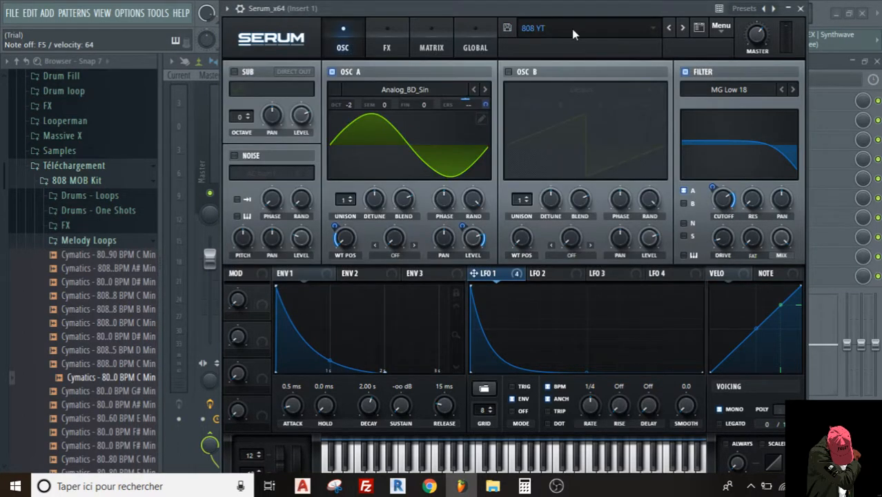
pyautogui.click(571, 28)
pyautogui.moveTo(557, 174)
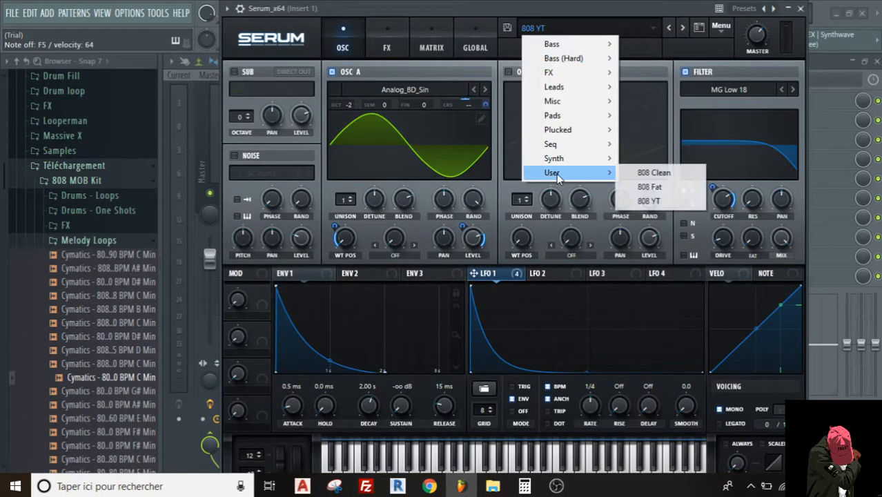
pyautogui.click(648, 207)
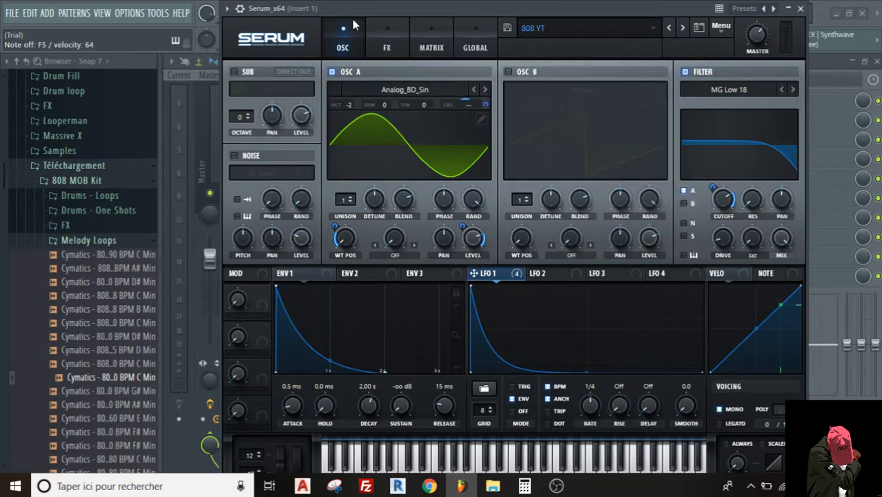
# - Turn off the Detached option for the Serum plugin window
pyautogui.moveTo(366, 8); pyautogui.dragTo(386, 37)
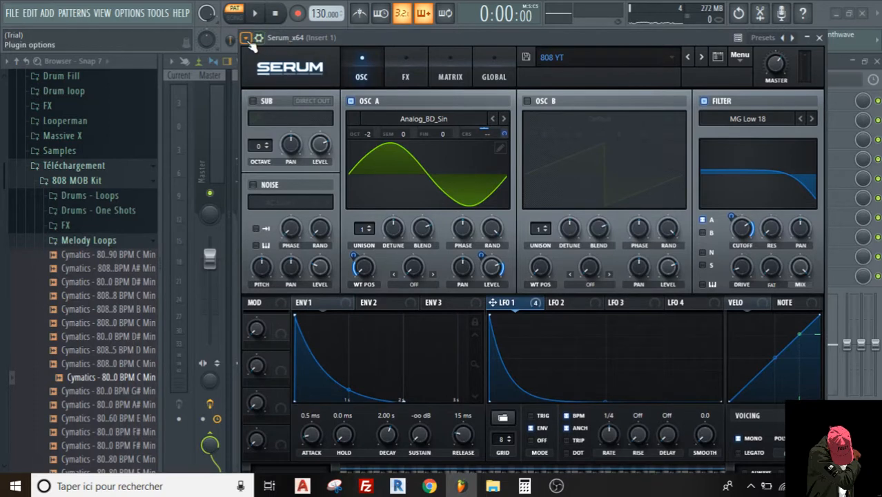
pyautogui.click(246, 38)
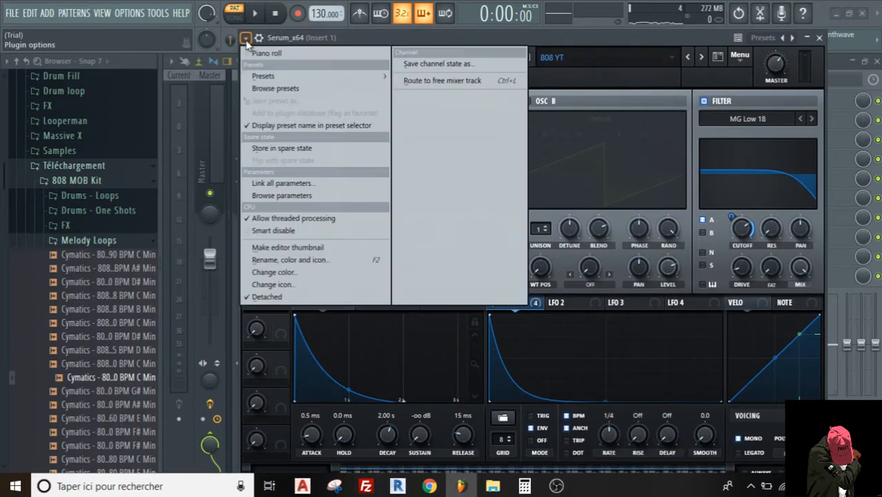
pyautogui.click(269, 297)
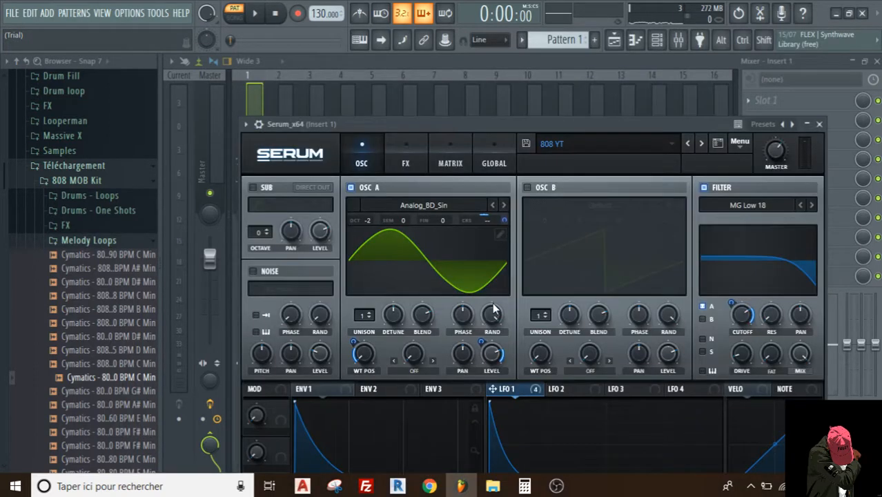
# - Draw a one-bar F5 note at the start of Serum's piano roll, and audition the pattern with the mixer open
pyautogui.click(635, 42)
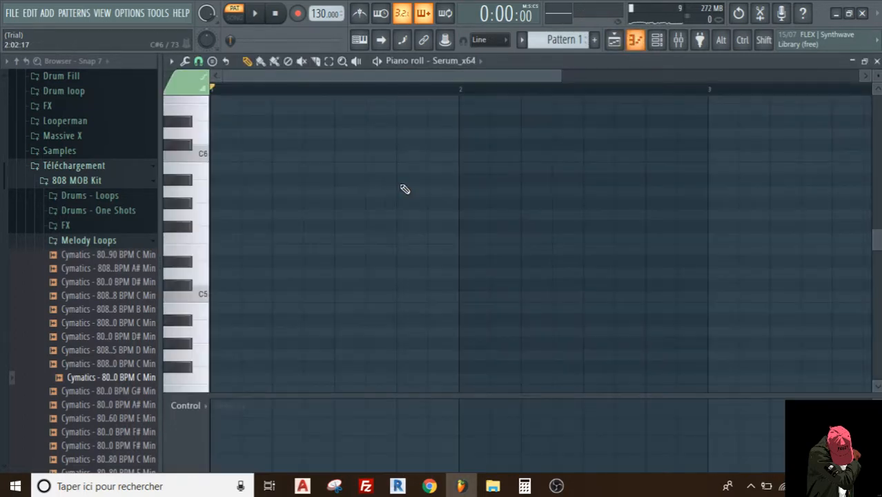
pyautogui.click(225, 243)
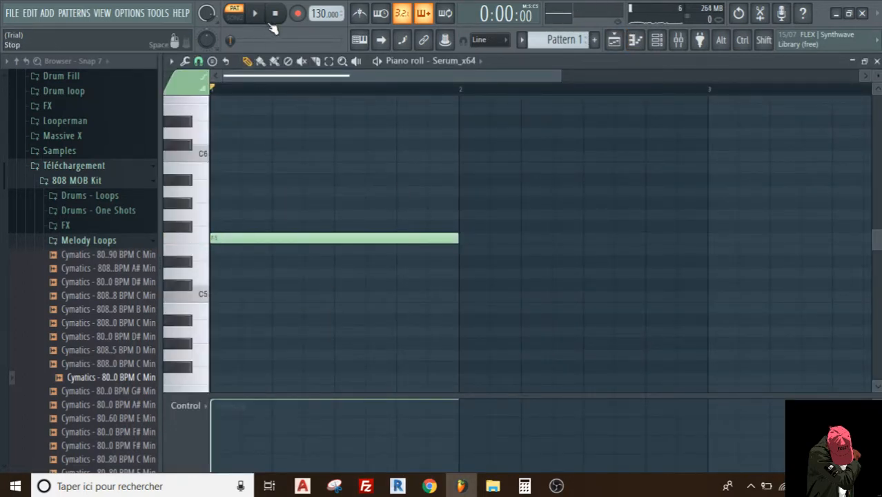
pyautogui.click(678, 39)
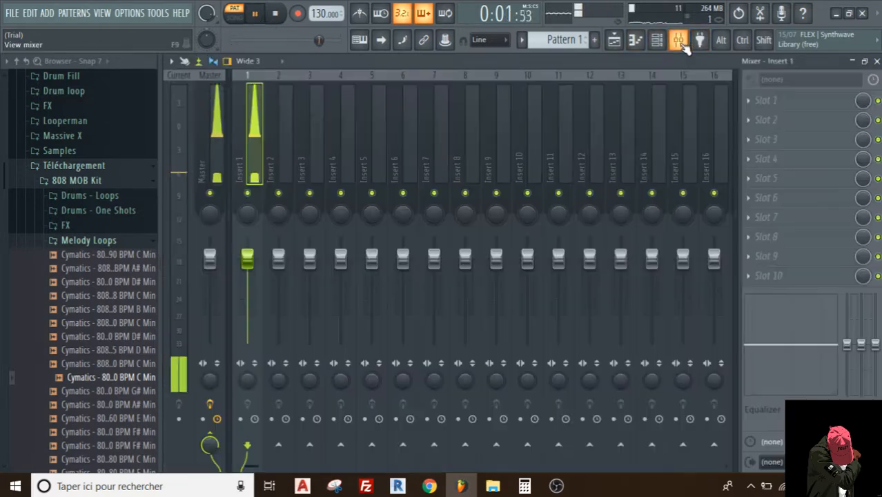
pyautogui.click(275, 13)
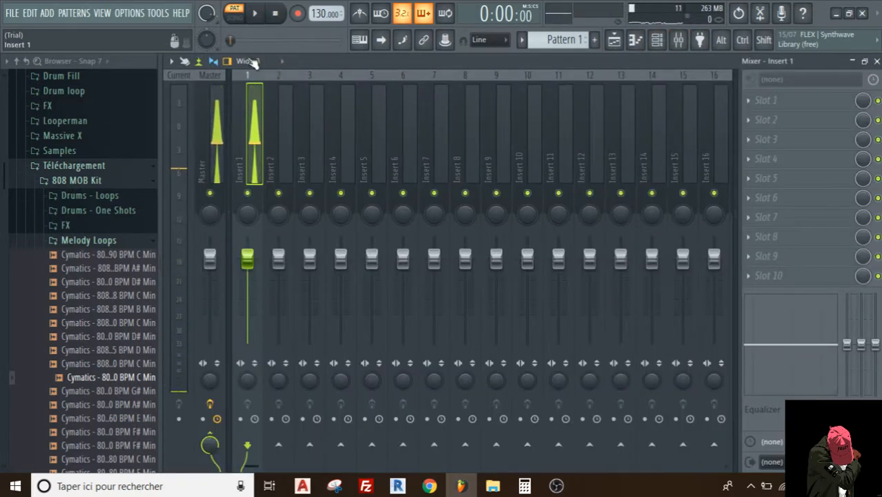
# - Load Edison into slot 1 of mixer Insert 1 and arm it to record on play
pyautogui.click(763, 100)
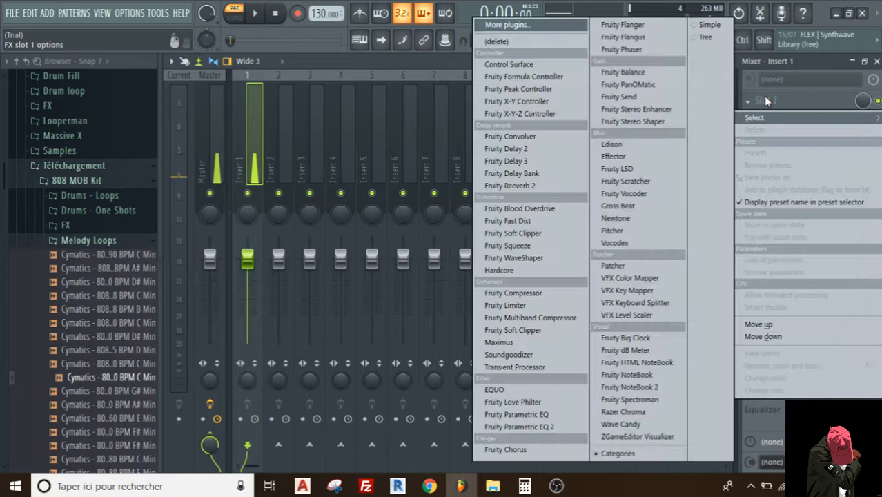
pyautogui.click(611, 146)
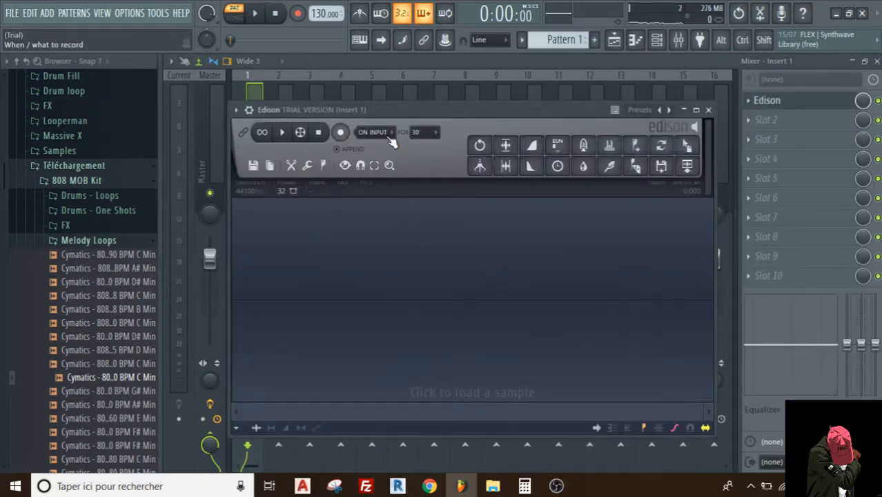
pyautogui.click(382, 133)
pyautogui.click(374, 182)
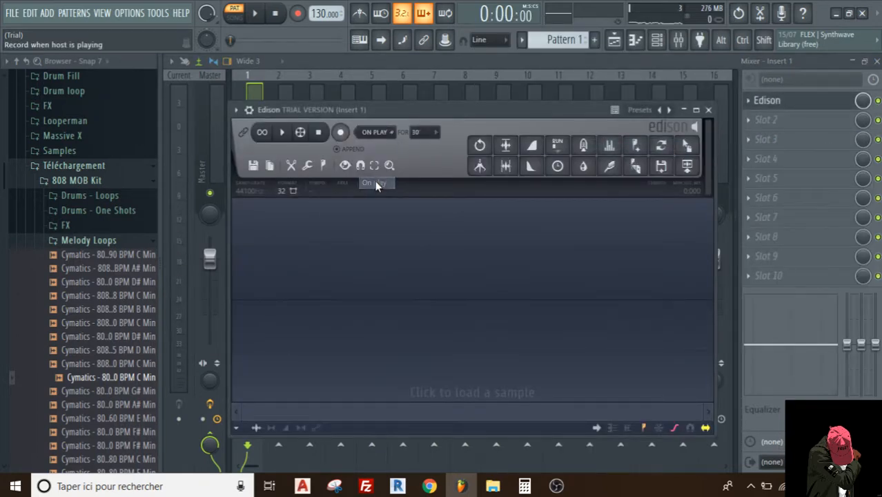
pyautogui.click(340, 133)
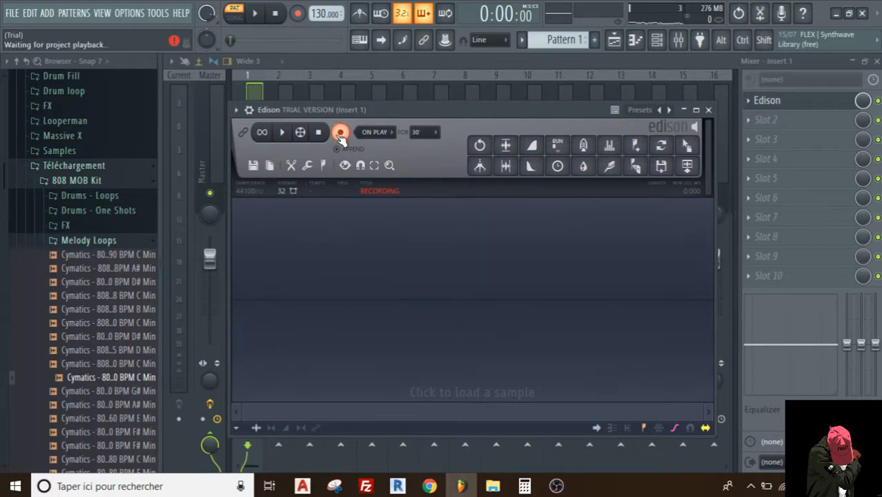
# - Record the pattern's playback in Edison and trim the recording to the first 808 hit
pyautogui.click(257, 14)
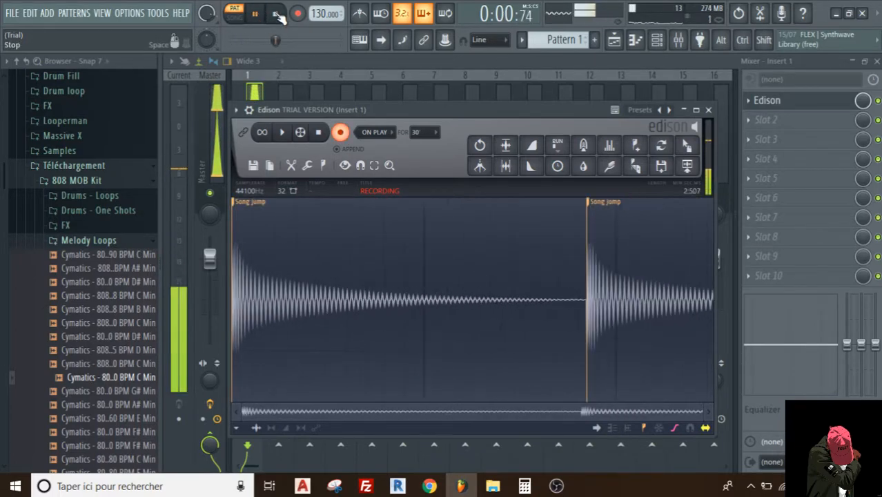
pyautogui.click(319, 133)
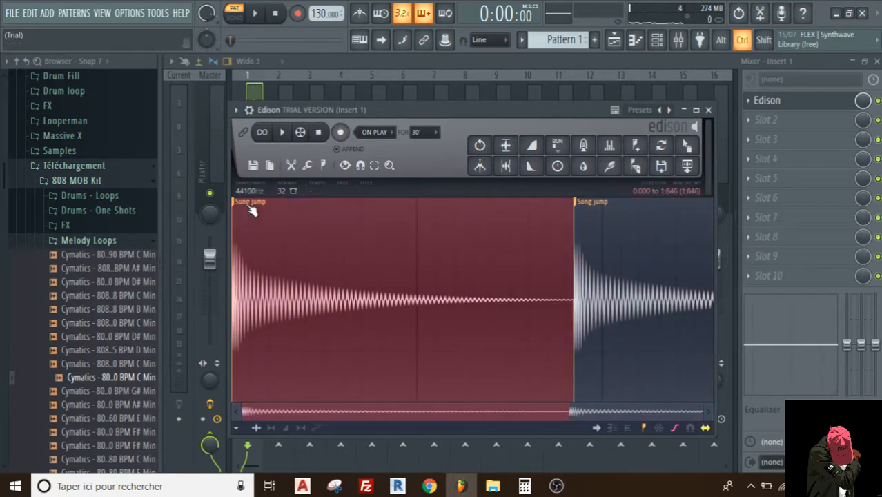
pyautogui.hotkey('ctrl', 'Delete')
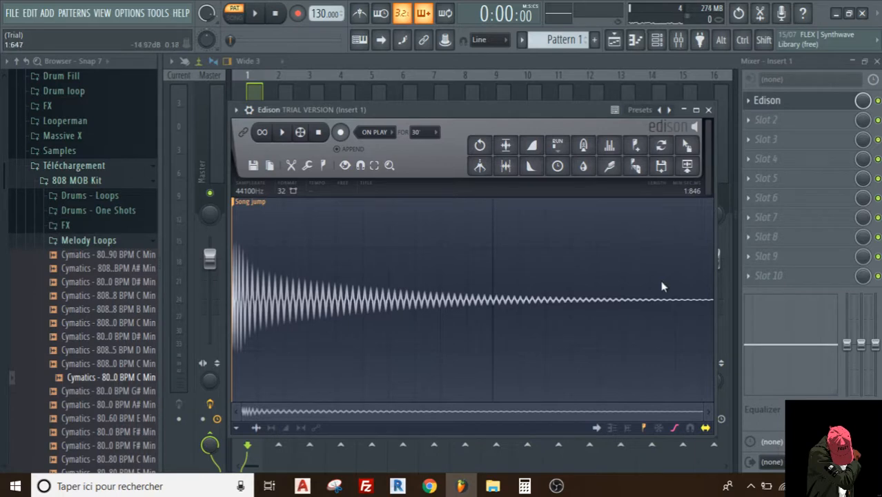
# - Audition the trimmed 808 recording in Edison, stopping and replaying it to check the sound
pyautogui.click(288, 136)
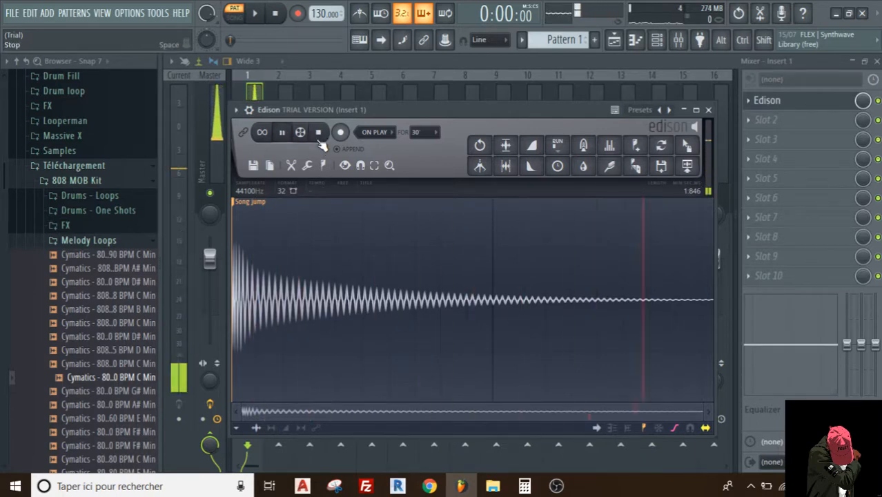
pyautogui.click(318, 138)
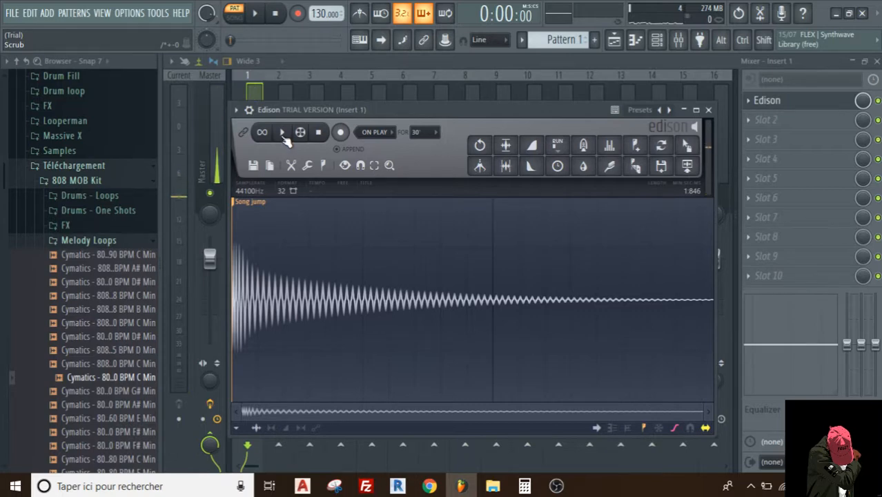
pyautogui.click(286, 138)
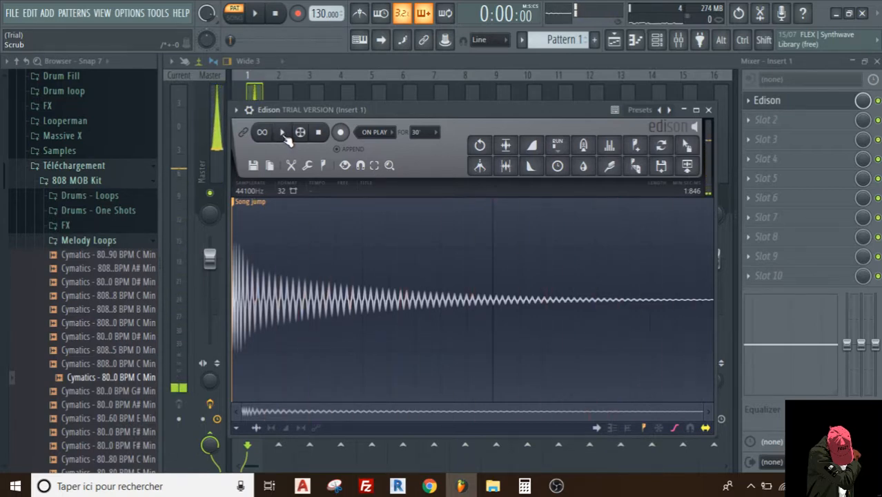
pyautogui.click(289, 138)
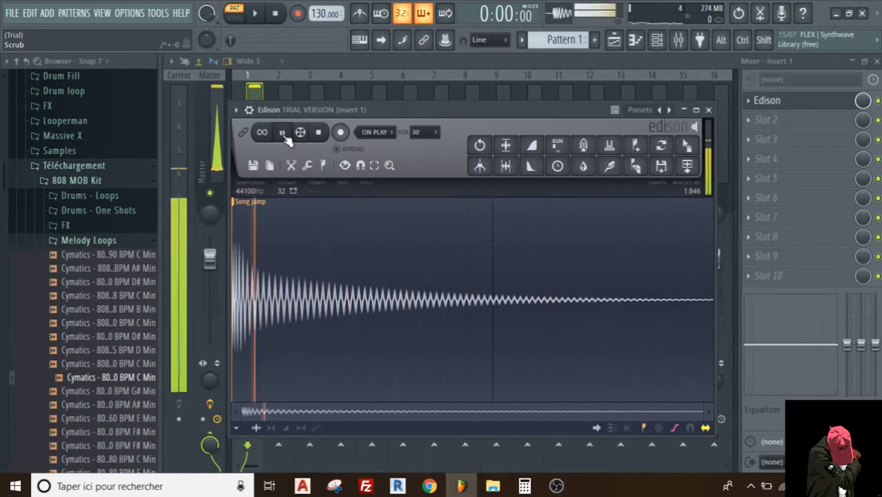
# - Save the trimmed sample as a WAV, overwriting 808 ShortMean in Bureau/Mon Pack de Sample/2K19/(NDY)Drum Kit Vol 5/8 0 8
pyautogui.click(662, 168)
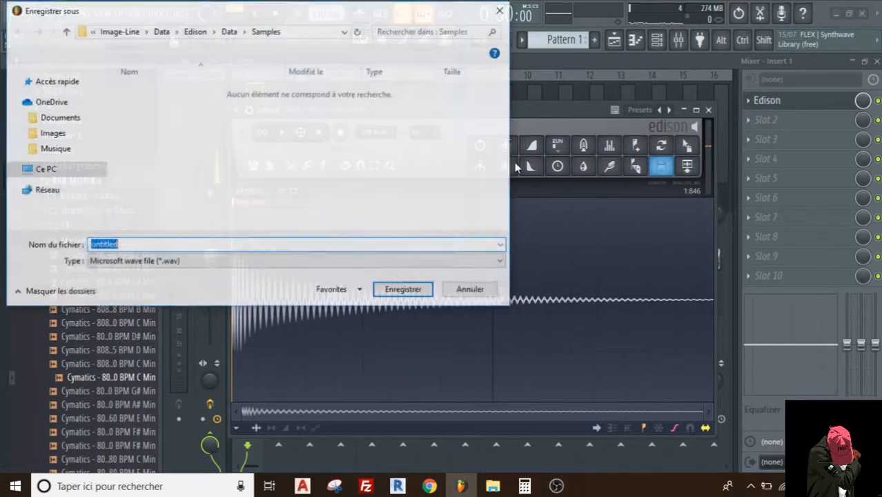
pyautogui.click(51, 94)
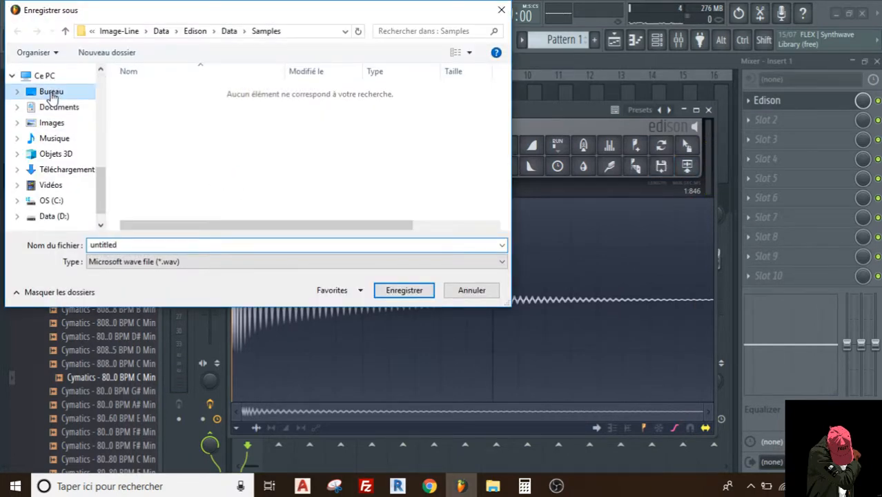
pyautogui.click(167, 107)
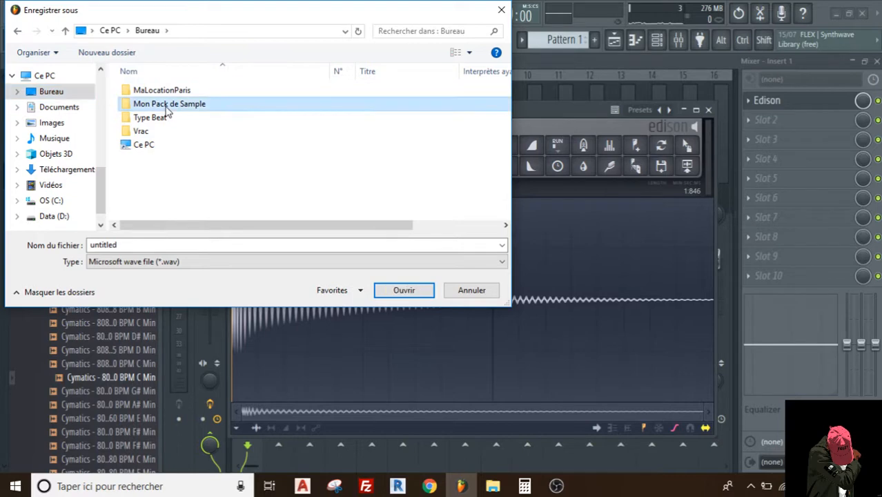
pyautogui.doubleClick(167, 107)
pyautogui.doubleClick(148, 90)
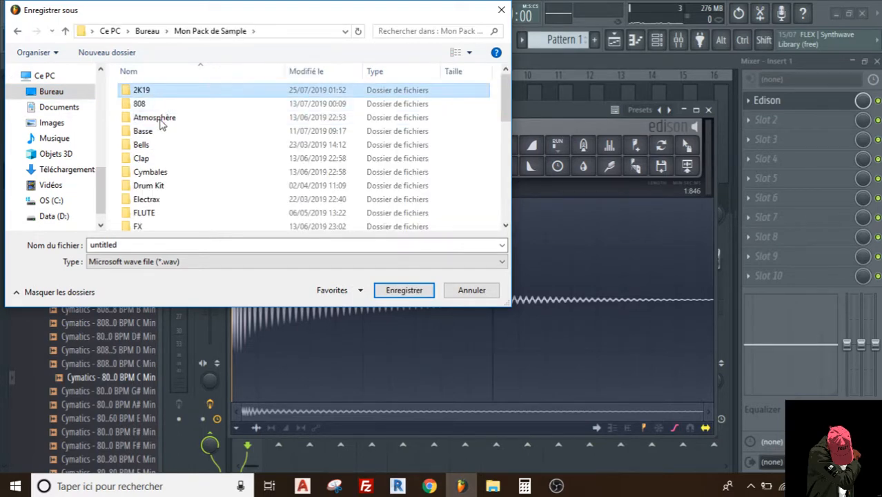
pyautogui.click(173, 143)
pyautogui.doubleClick(174, 141)
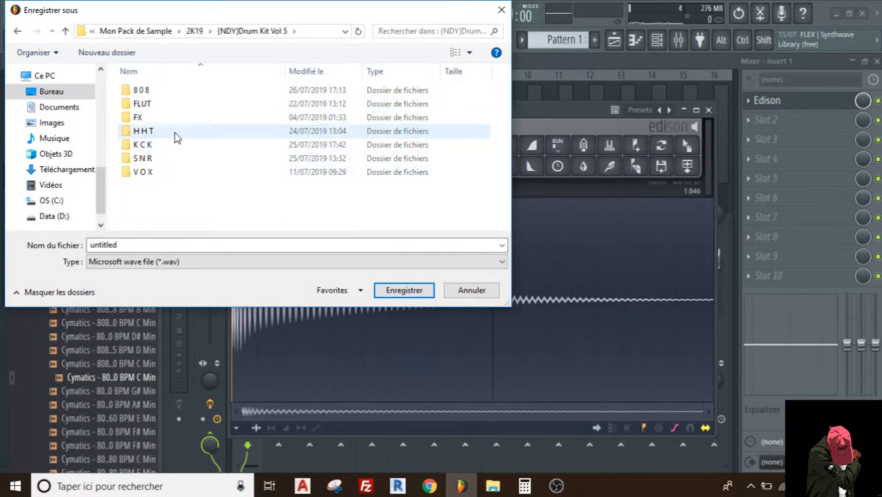
pyautogui.doubleClick(148, 94)
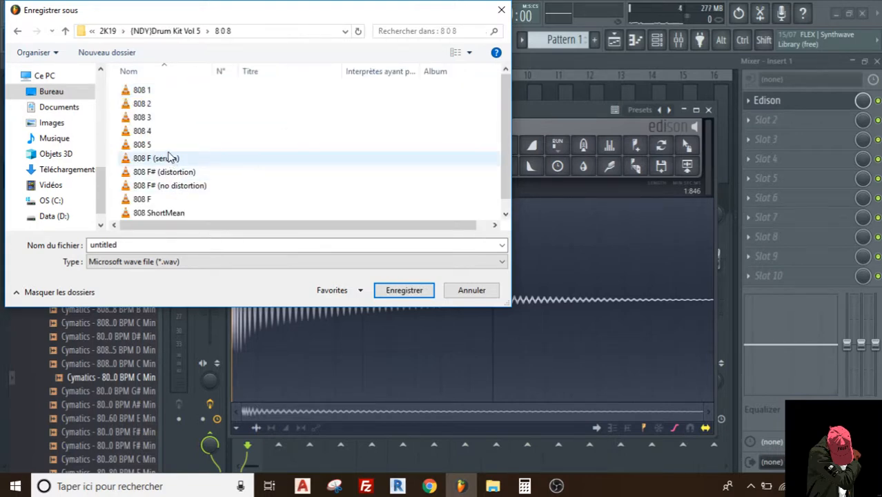
pyautogui.click(167, 213)
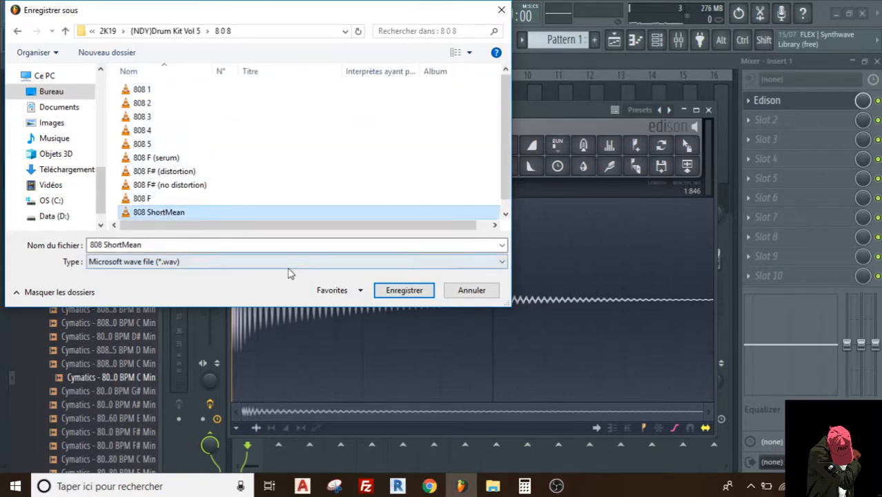
pyautogui.click(389, 289)
pyautogui.click(471, 245)
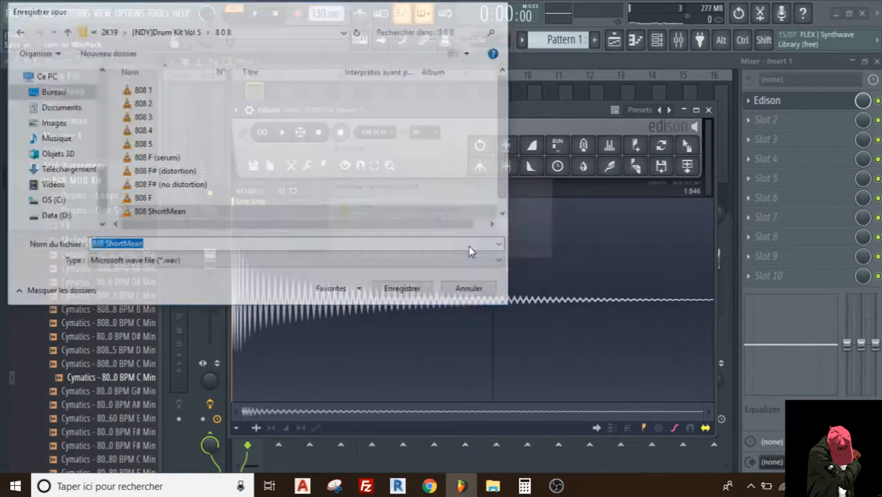